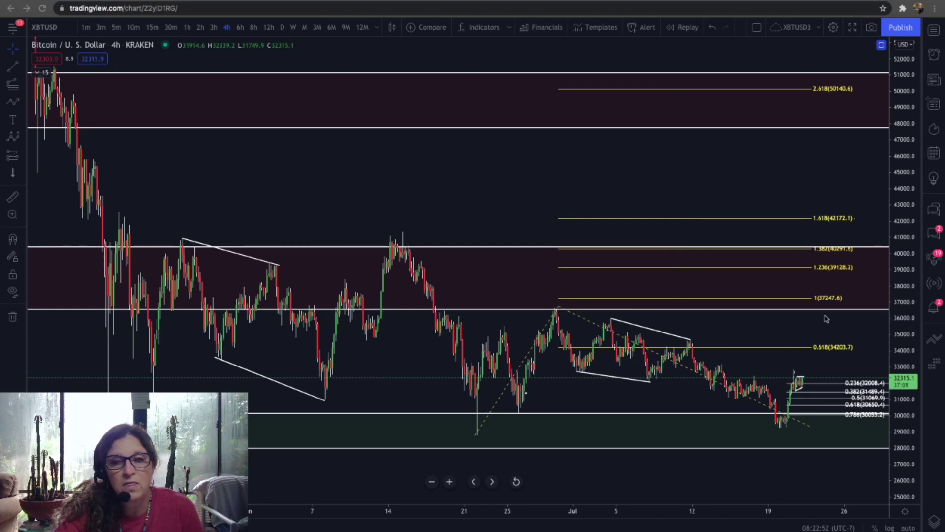
# - Trace the price swings freehand with the Brush from the 22 June low through the late-June peak to the low around 20 July
pyautogui.hscroll(3, 826, 319)
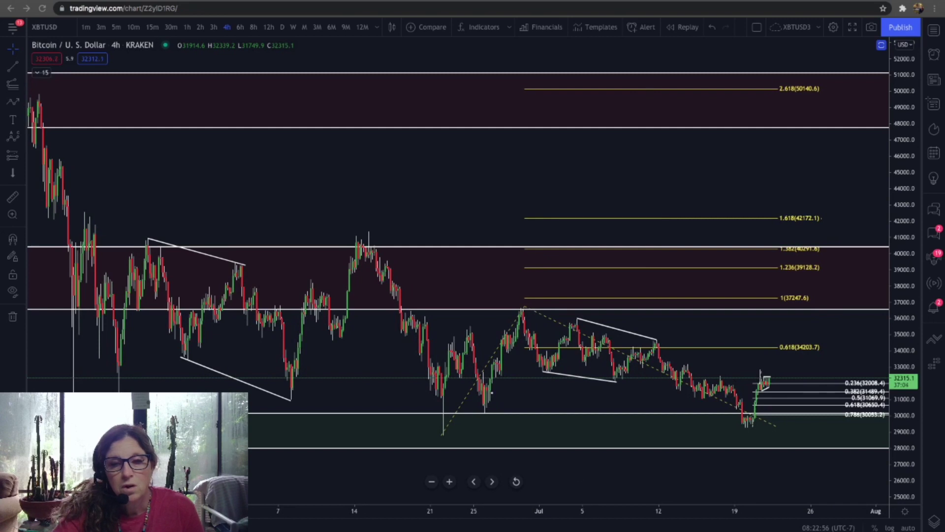
pyautogui.click(22, 87)
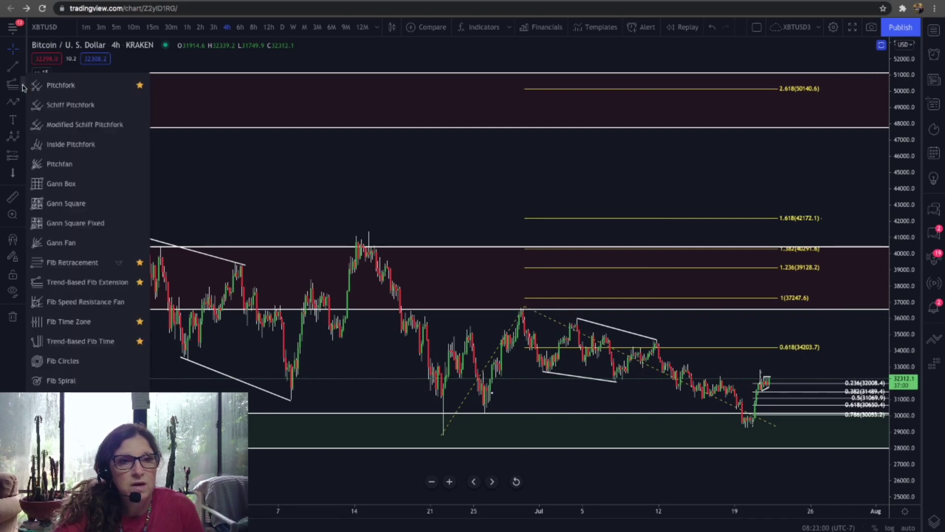
pyautogui.click(23, 70)
pyautogui.click(24, 69)
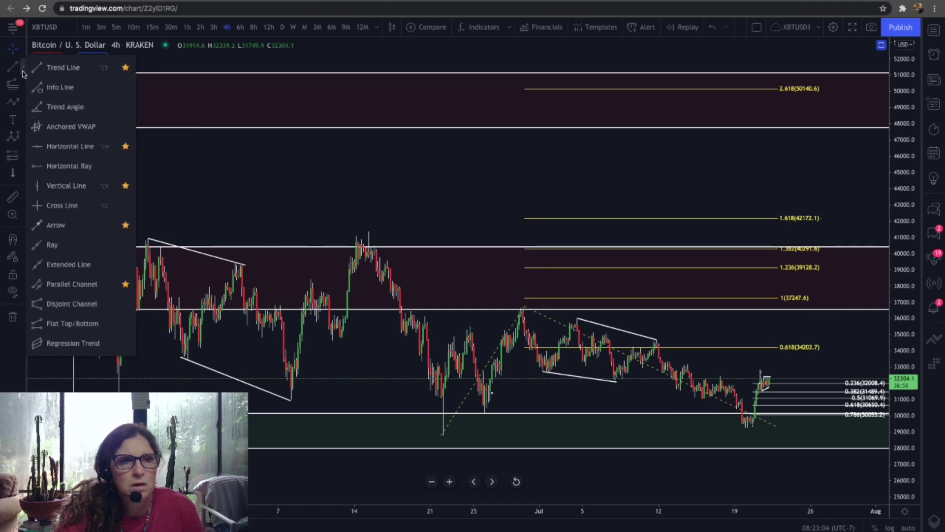
pyautogui.click(22, 123)
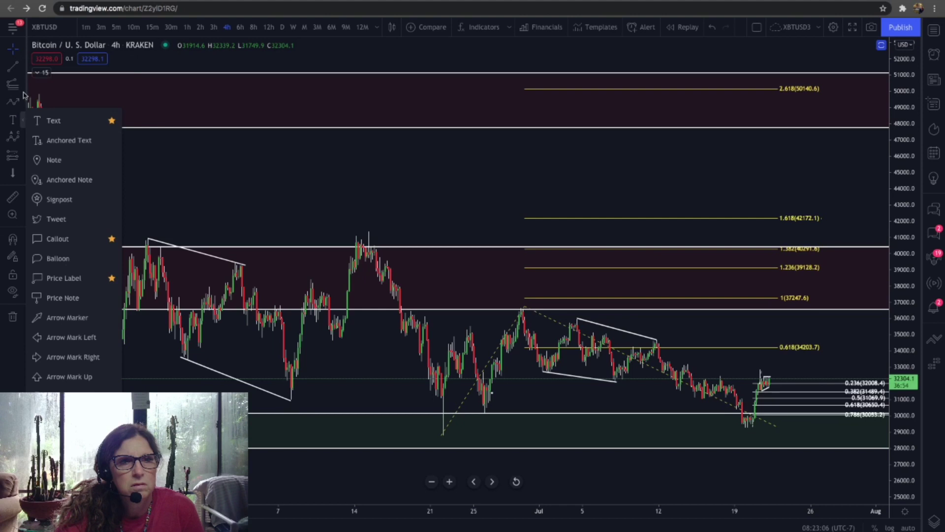
pyautogui.click(22, 100)
pyautogui.click(22, 100)
pyautogui.click(49, 102)
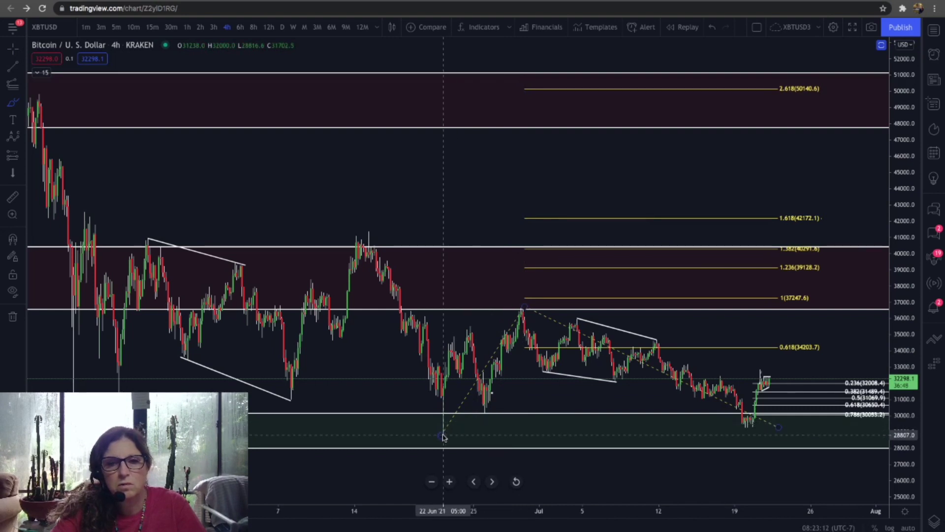
pyautogui.moveTo(442, 433)
pyautogui.mouseDown()
pyautogui.moveTo(444, 339)
pyautogui.moveTo(485, 394)
pyautogui.moveTo(523, 312)
pyautogui.moveTo(537, 364)
pyautogui.moveTo(657, 341)
pyautogui.moveTo(739, 411)
pyautogui.moveTo(743, 428)
pyautogui.mouseUp()
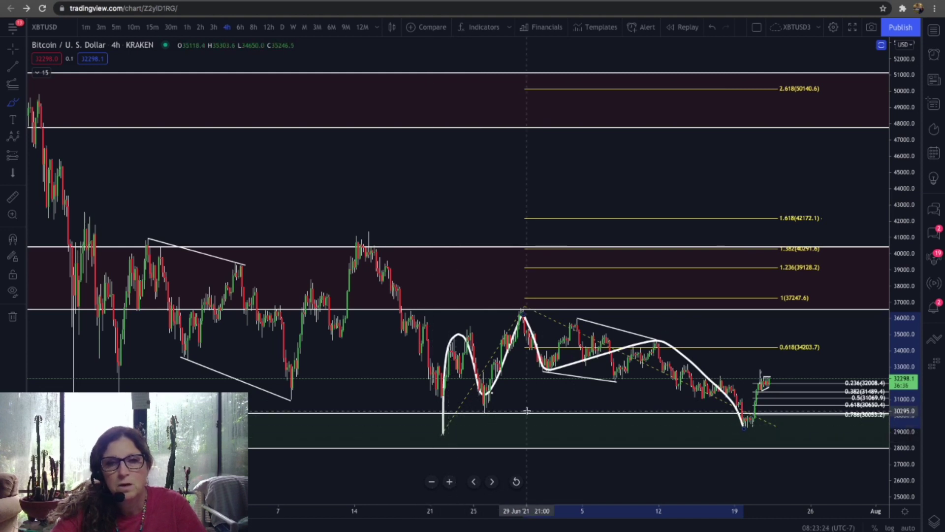
# - Handwrite the labels "W/A" above the late-June peak and "X/B" below the low around 20 July
pyautogui.moveTo(503, 287)
pyautogui.mouseDown()
pyautogui.moveTo(510, 298)
pyautogui.moveTo(521, 285)
pyautogui.moveTo(532, 304)
pyautogui.moveTo(546, 281)
pyautogui.moveTo(549, 297)
pyautogui.mouseUp()
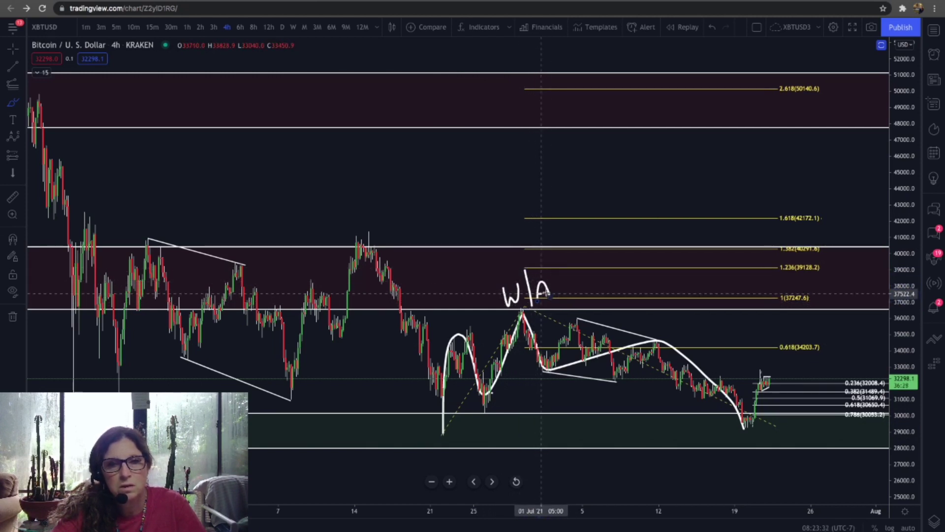
pyautogui.moveTo(731, 440)
pyautogui.mouseDown()
pyautogui.moveTo(749, 461)
pyautogui.moveTo(727, 462)
pyautogui.mouseUp()
pyautogui.moveTo(756, 429); pyautogui.dragTo(772, 469)
pyautogui.moveTo(768, 435)
pyautogui.mouseDown()
pyautogui.moveTo(780, 436)
pyautogui.moveTo(772, 466)
pyautogui.mouseUp()
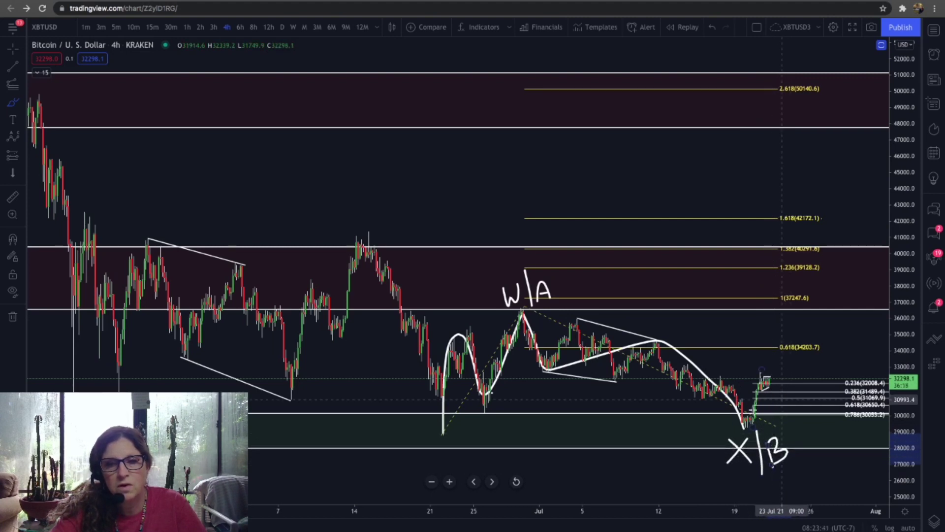
# - Sketch two projected rising zigzags from the X/B low, one ending at a handwritten "C" and the other at "Y"
pyautogui.moveTo(746, 426)
pyautogui.mouseDown()
pyautogui.moveTo(763, 368)
pyautogui.moveTo(776, 398)
pyautogui.moveTo(788, 344)
pyautogui.moveTo(808, 326)
pyautogui.moveTo(821, 260)
pyautogui.moveTo(835, 253)
pyautogui.mouseUp()
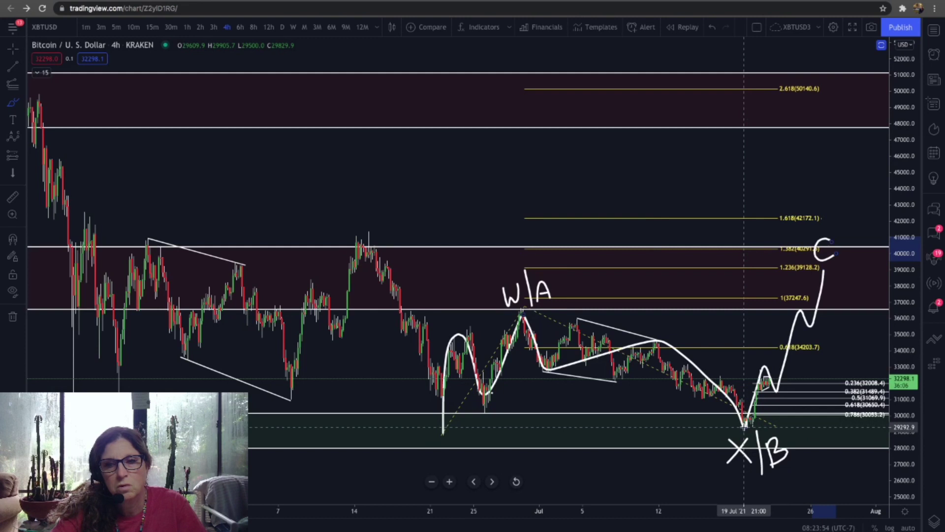
pyautogui.moveTo(748, 424)
pyautogui.mouseDown()
pyautogui.moveTo(770, 352)
pyautogui.moveTo(783, 382)
pyautogui.moveTo(810, 307)
pyautogui.moveTo(797, 286)
pyautogui.moveTo(807, 298)
pyautogui.moveTo(809, 285)
pyautogui.moveTo(798, 303)
pyautogui.moveTo(782, 301)
pyautogui.mouseUp()
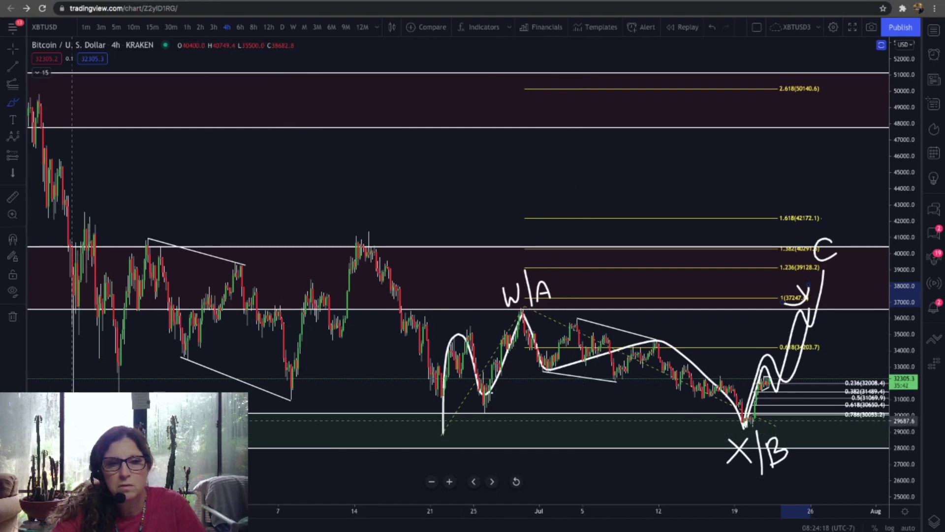
# - Draw a stroke up the May rebound to its peak and handwrite "A/W" above it
pyautogui.moveTo(73, 421)
pyautogui.mouseDown()
pyautogui.moveTo(88, 187)
pyautogui.moveTo(100, 146)
pyautogui.moveTo(113, 190)
pyautogui.moveTo(101, 174)
pyautogui.moveTo(111, 174)
pyautogui.mouseUp()
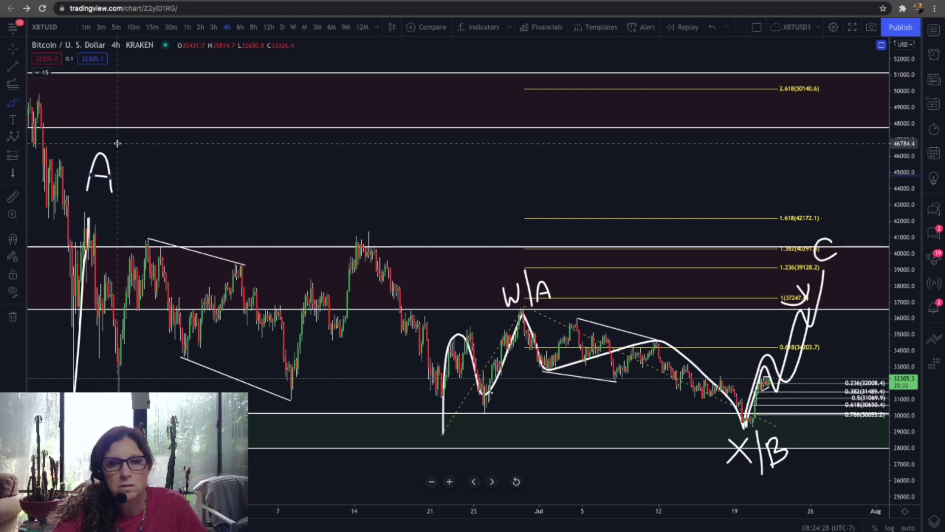
pyautogui.moveTo(117, 143); pyautogui.dragTo(116, 238)
pyautogui.moveTo(128, 158)
pyautogui.mouseDown()
pyautogui.moveTo(134, 192)
pyautogui.moveTo(158, 151)
pyautogui.mouseUp()
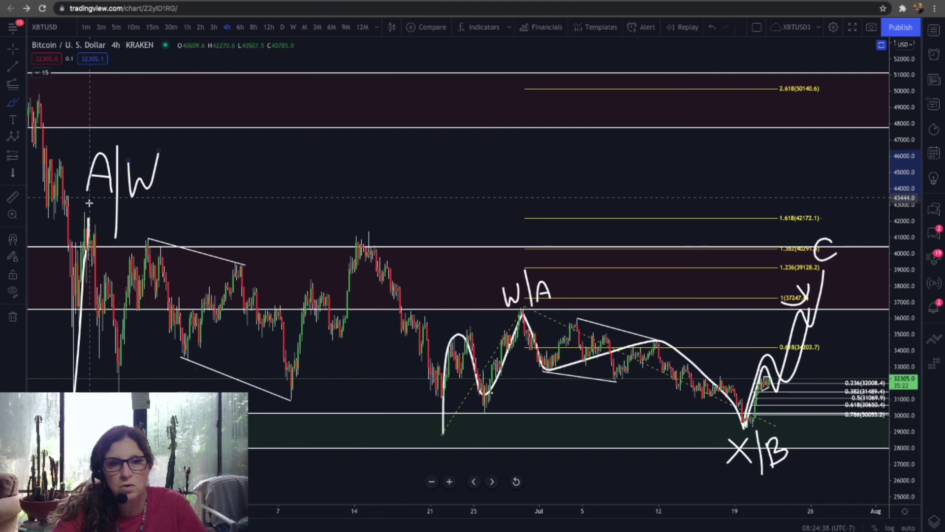
# - Trace the larger swings from the A/W peak to the X/B low, circle X/B, and write a circled "Y C" above the projection
pyautogui.moveTo(85, 214)
pyautogui.mouseDown()
pyautogui.moveTo(303, 323)
pyautogui.moveTo(409, 399)
pyautogui.moveTo(439, 438)
pyautogui.moveTo(532, 273)
pyautogui.moveTo(719, 374)
pyautogui.moveTo(744, 425)
pyautogui.mouseUp()
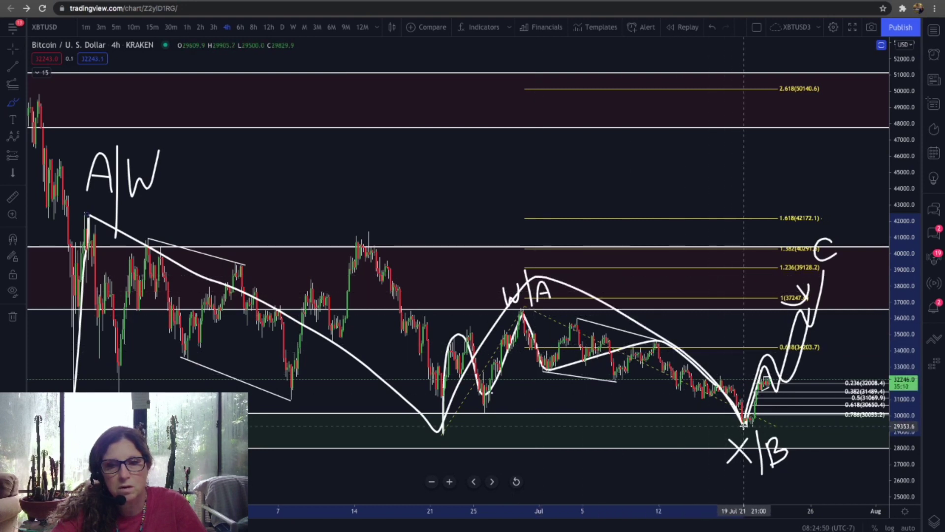
pyautogui.moveTo(718, 480)
pyautogui.mouseDown()
pyautogui.moveTo(795, 476)
pyautogui.moveTo(785, 431)
pyautogui.moveTo(728, 435)
pyautogui.moveTo(722, 480)
pyautogui.mouseUp()
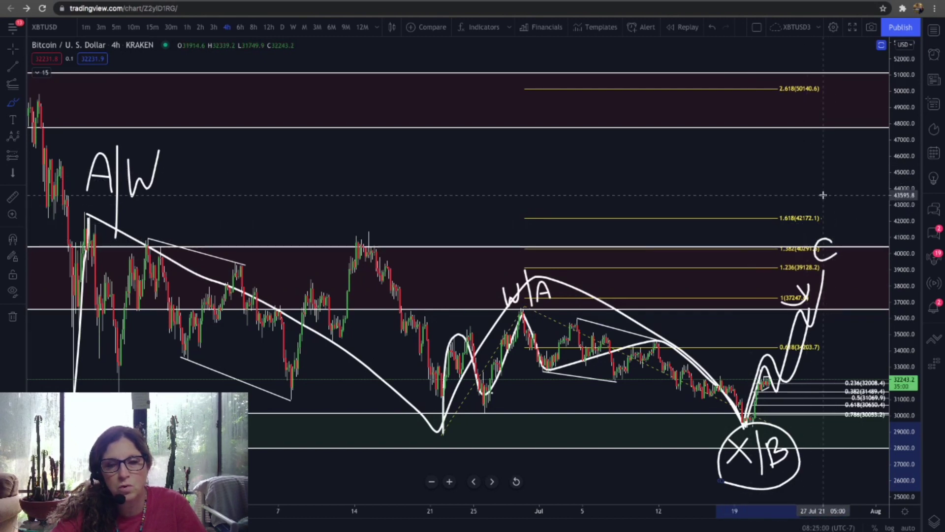
pyautogui.moveTo(774, 195)
pyautogui.mouseDown()
pyautogui.moveTo(791, 216)
pyautogui.moveTo(751, 234)
pyautogui.mouseUp()
pyautogui.moveTo(821, 176)
pyautogui.mouseDown()
pyautogui.moveTo(810, 198)
pyautogui.moveTo(828, 206)
pyautogui.moveTo(817, 170)
pyautogui.moveTo(748, 207)
pyautogui.moveTo(777, 246)
pyautogui.moveTo(840, 195)
pyautogui.mouseUp()
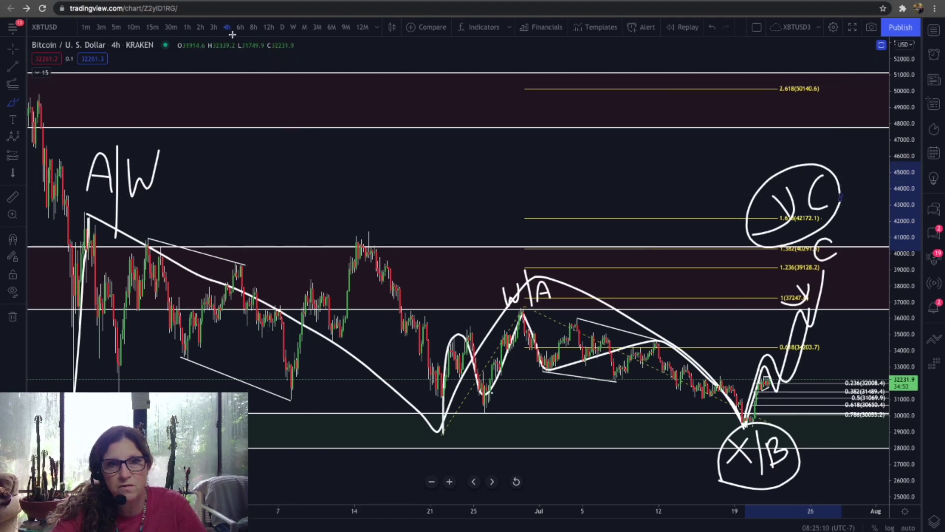
# - On the 12-hour chart, outline the highs and lows of the A/W to X/B range and trace the preceding decline and a projected one after Y/C
pyautogui.click(268, 28)
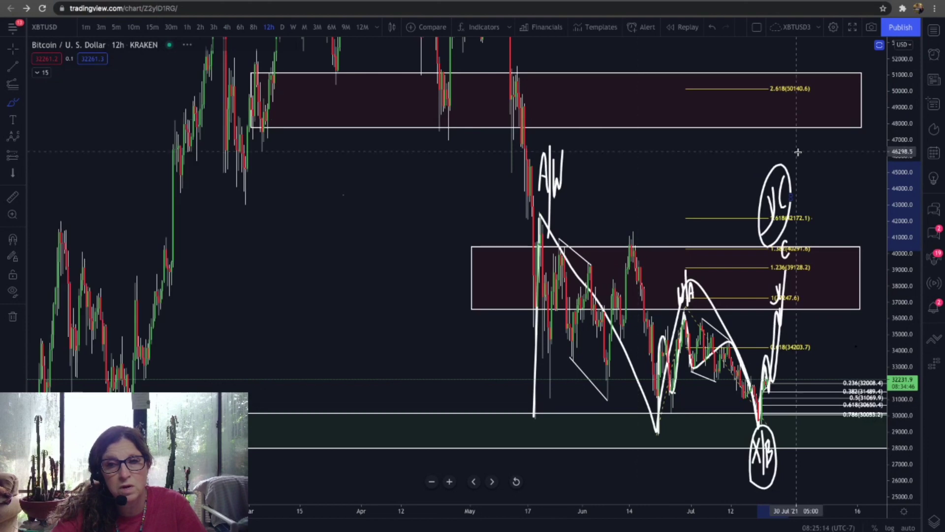
pyautogui.moveTo(911, 153); pyautogui.dragTo(919, 348)
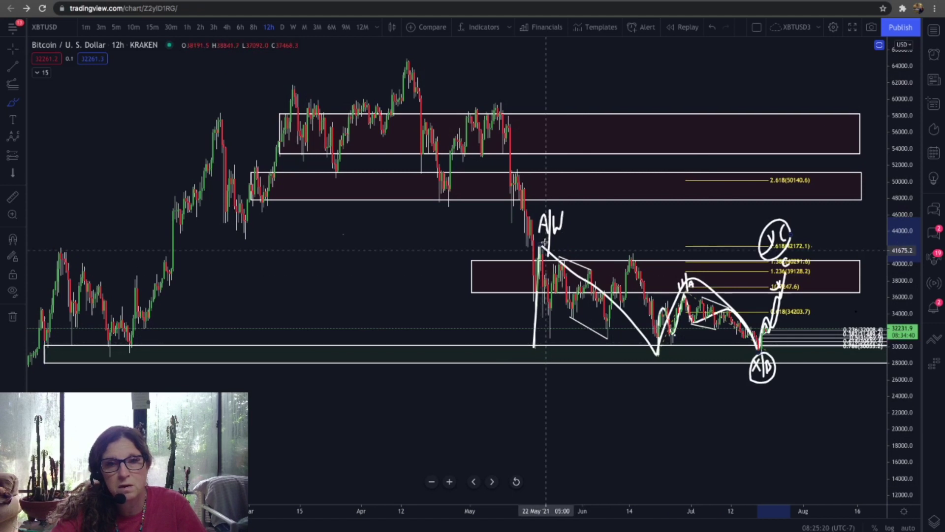
pyautogui.moveTo(542, 241); pyautogui.dragTo(762, 244)
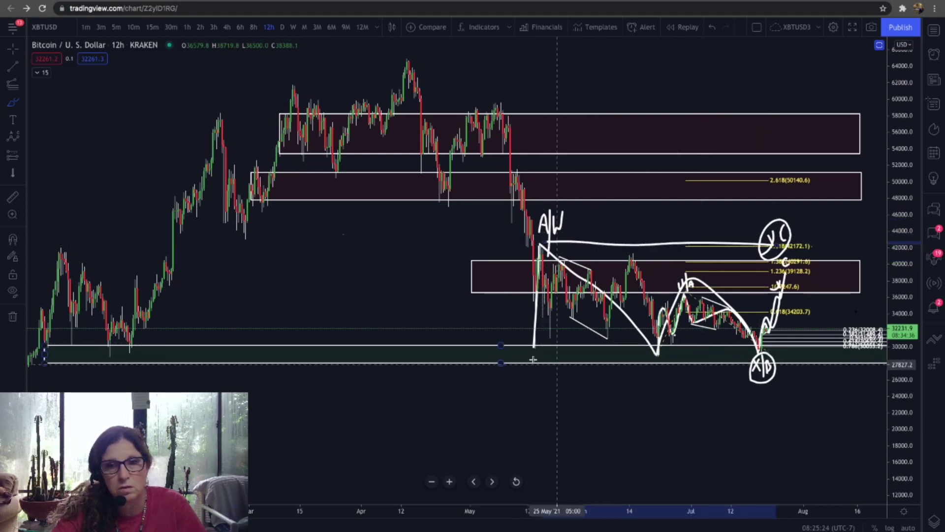
pyautogui.moveTo(532, 347); pyautogui.dragTo(760, 350)
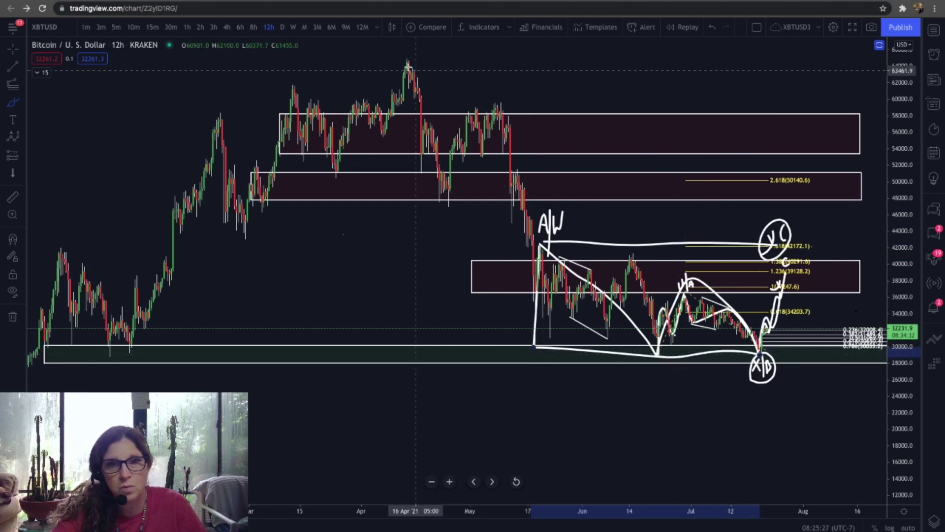
pyautogui.moveTo(409, 63)
pyautogui.mouseDown()
pyautogui.moveTo(460, 119)
pyautogui.moveTo(529, 270)
pyautogui.moveTo(539, 338)
pyautogui.mouseUp()
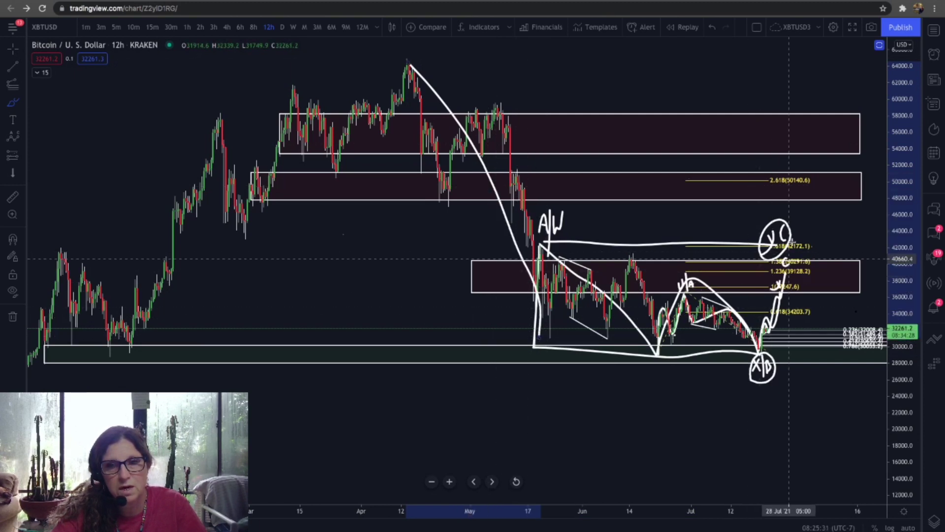
pyautogui.moveTo(789, 241)
pyautogui.mouseDown()
pyautogui.moveTo(834, 364)
pyautogui.moveTo(843, 465)
pyautogui.mouseUp()
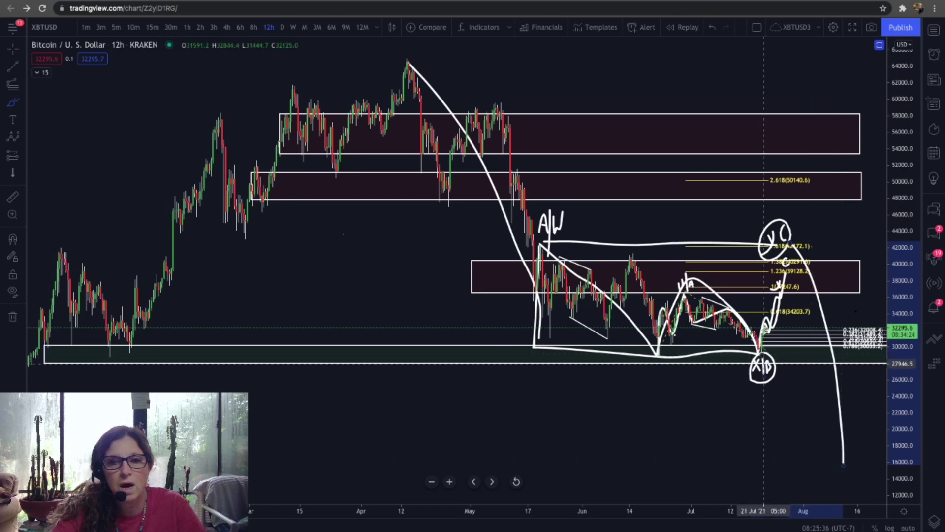
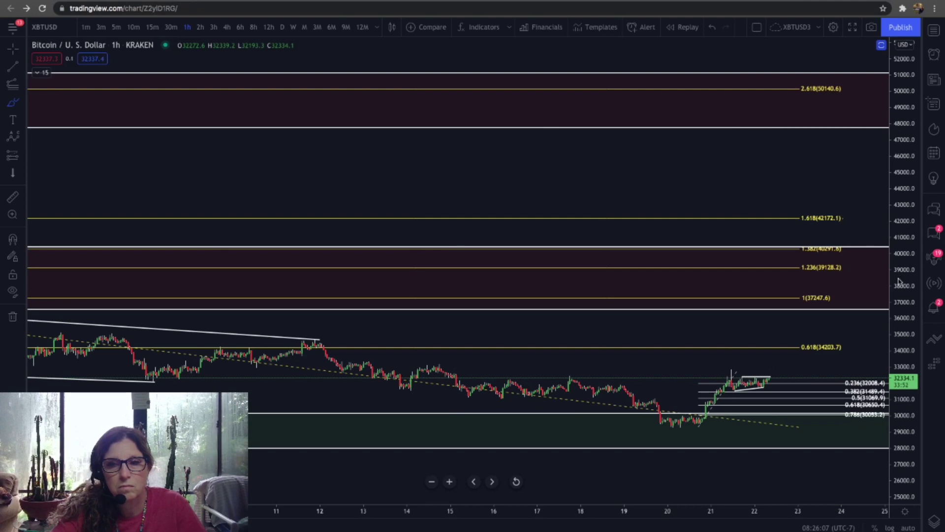
# - On the 30-minute chart, draw an Elliott ABC correction from the 21 July high at about 32848 through about 31522 and 32542 to 31092
pyautogui.doubleClick(898, 282)
pyautogui.hscroll(5, 735, 373)
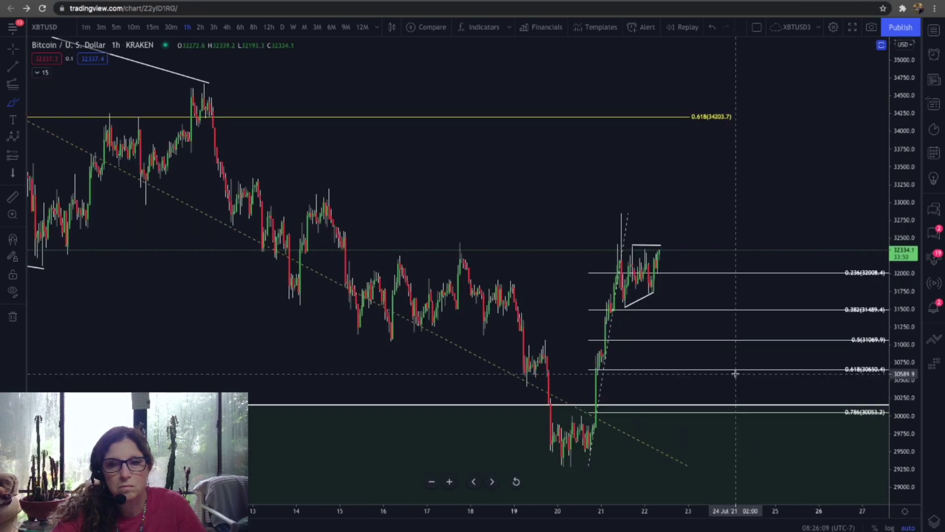
pyautogui.hscroll(3, 735, 374)
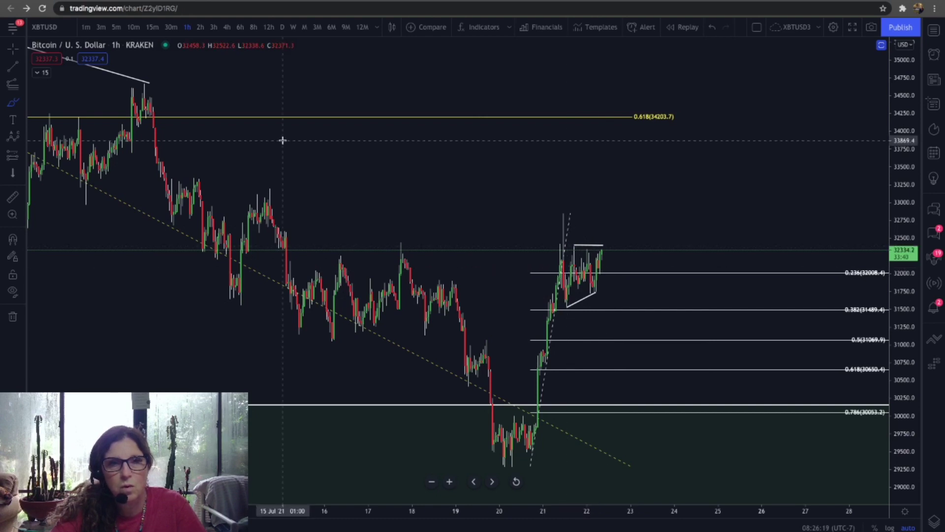
pyautogui.click(171, 28)
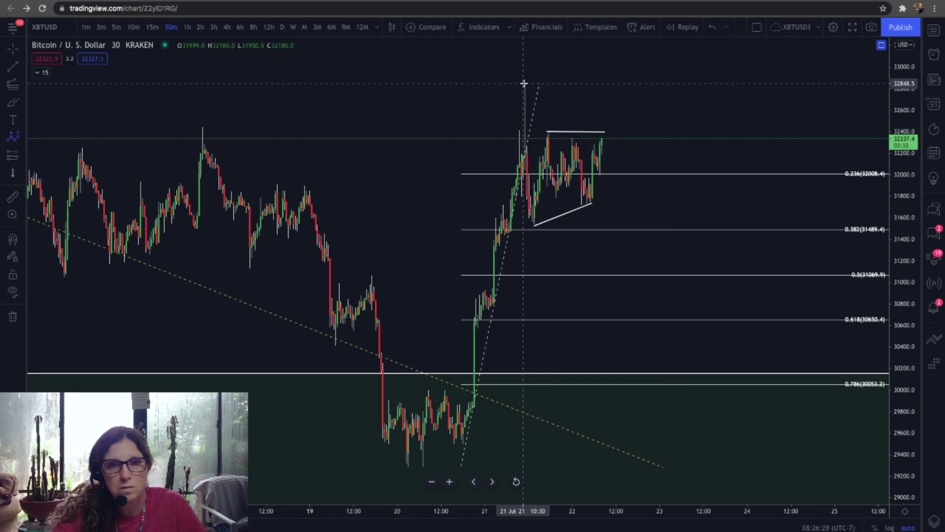
pyautogui.click(533, 226)
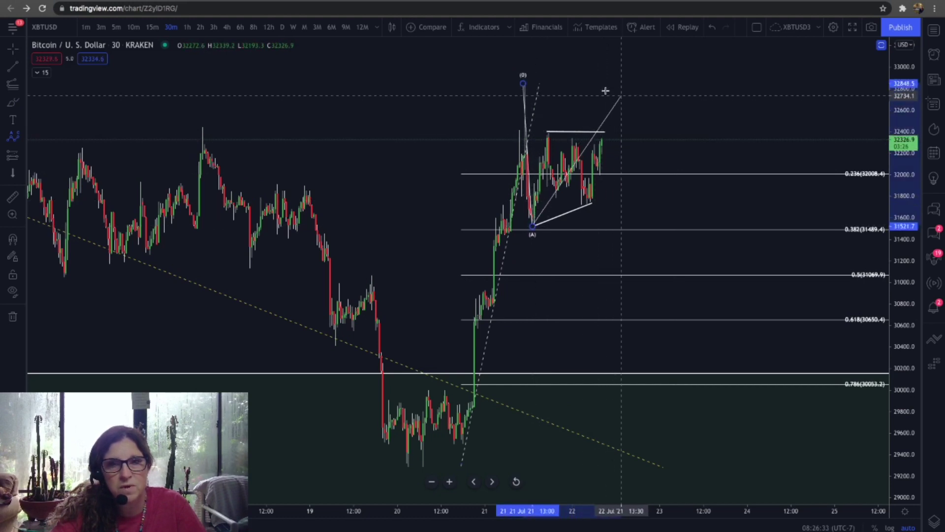
pyautogui.click(608, 117)
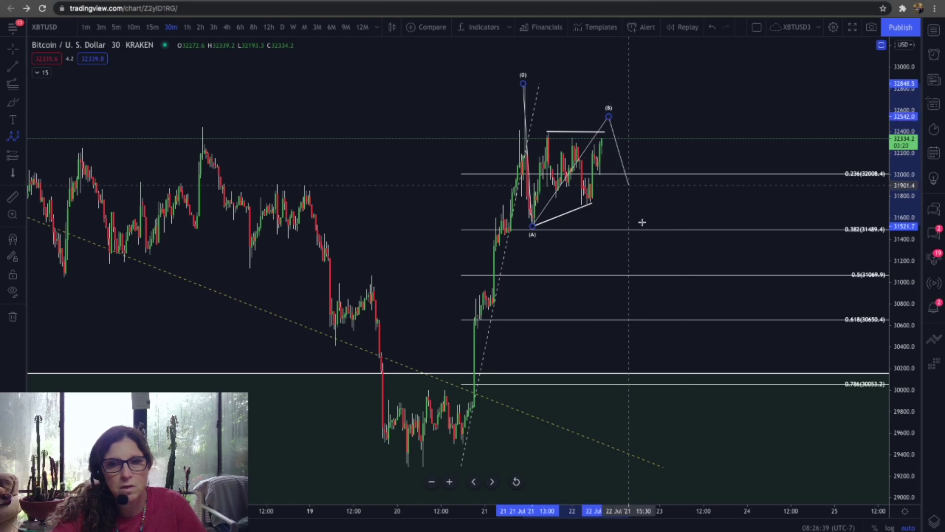
pyautogui.click(663, 274)
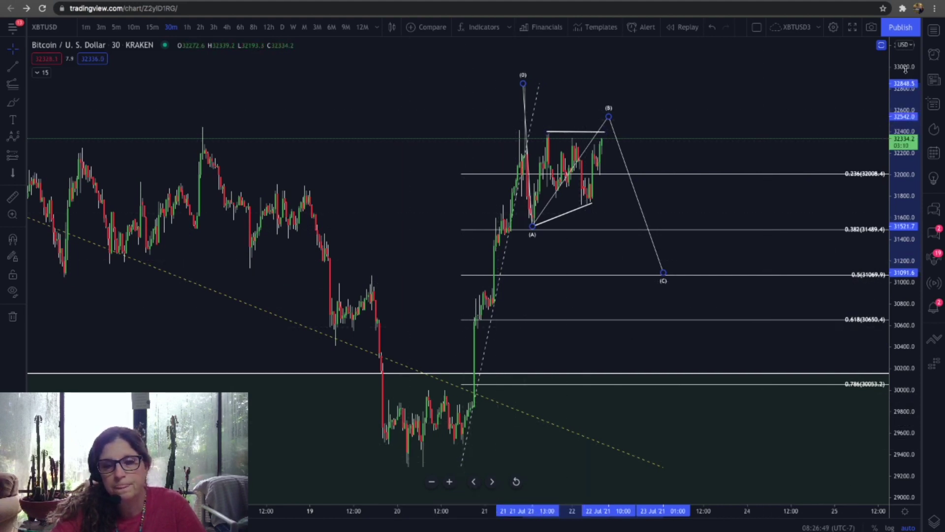
# - Draw a larger Elliott ABC wave from the 20 July low at about 29209 through about 33072 and 31086 to 35355
pyautogui.moveTo(905, 68); pyautogui.dragTo(895, 290)
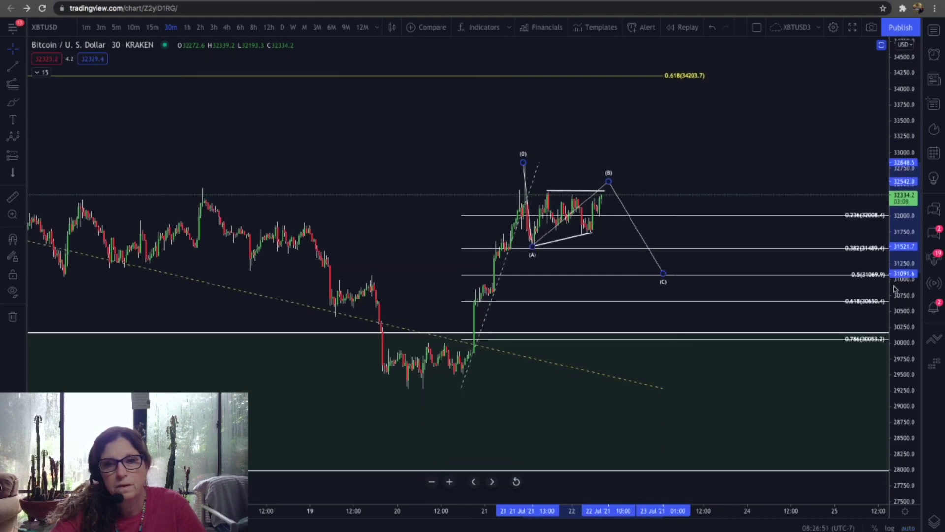
pyautogui.click(12, 136)
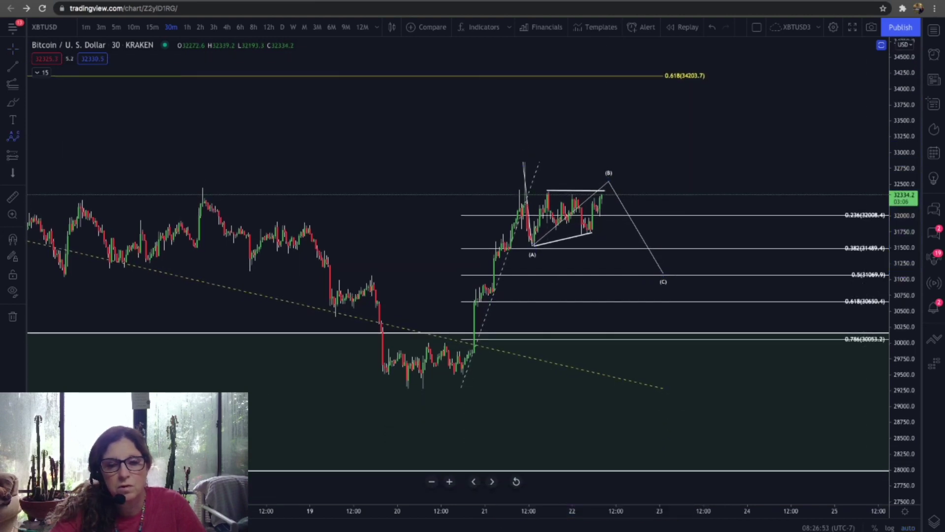
pyautogui.click(421, 392)
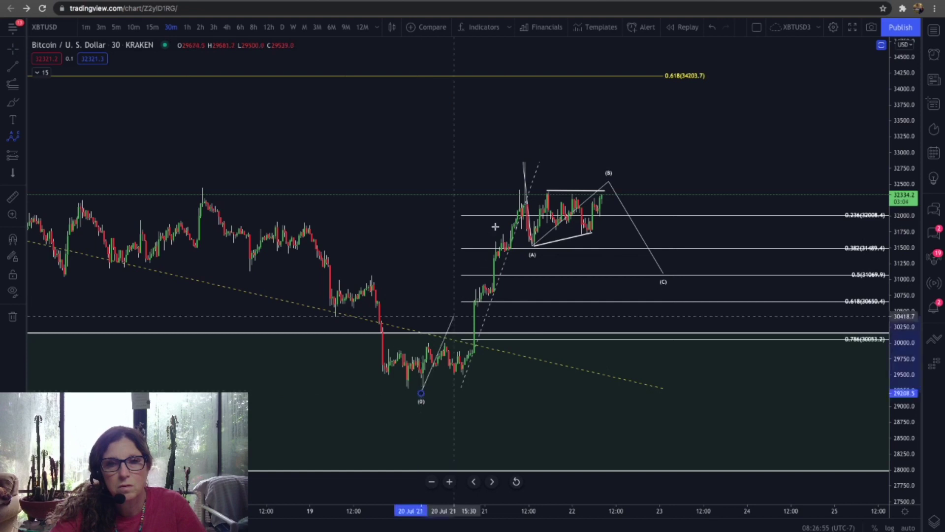
pyautogui.click(527, 148)
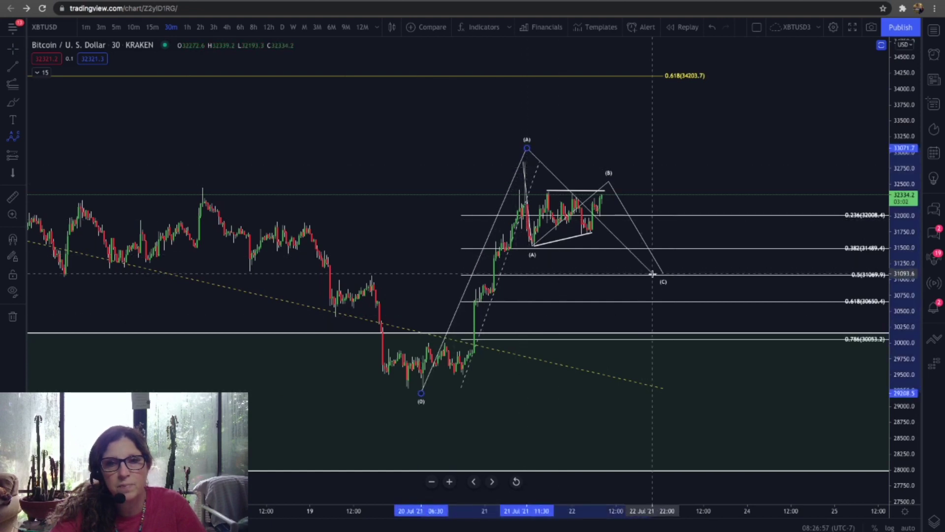
pyautogui.click(653, 274)
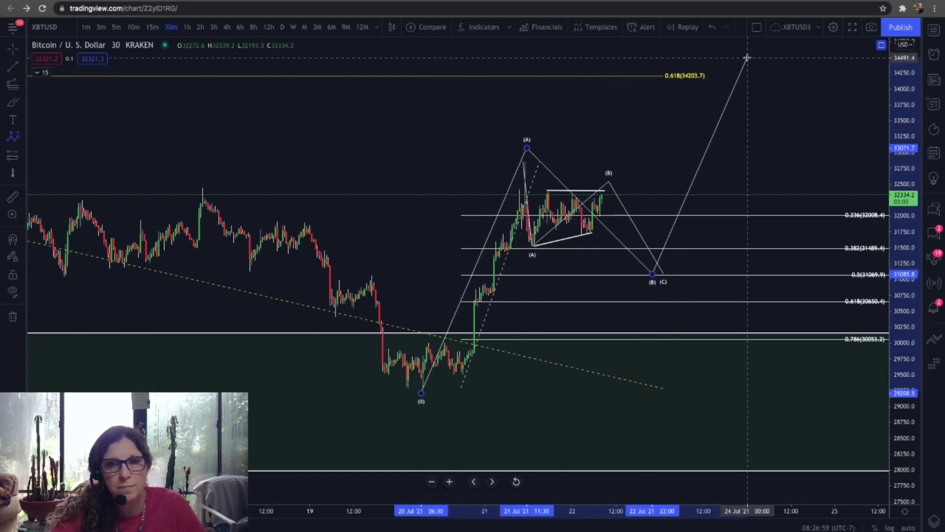
pyautogui.moveTo(911, 72); pyautogui.dragTo(908, 129)
pyautogui.moveTo(749, 99); pyautogui.dragTo(756, 53)
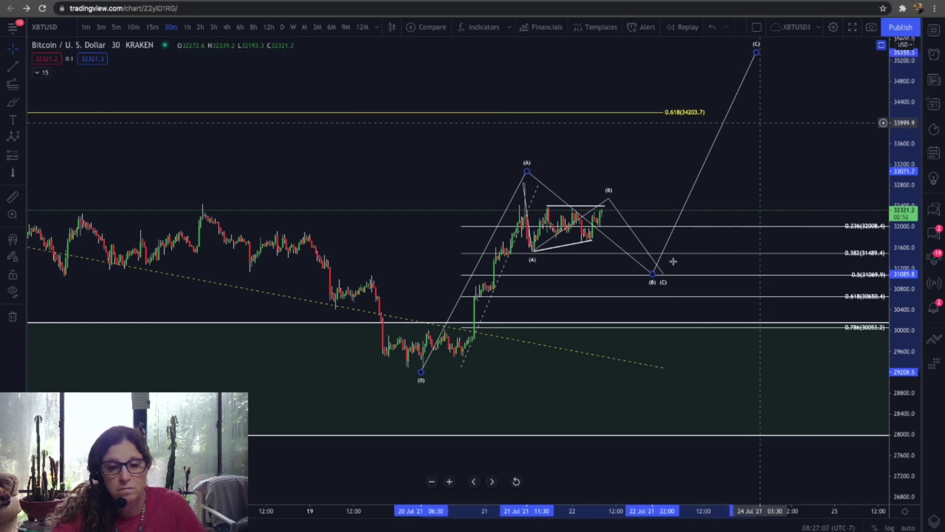
# - Draw a five-wave Elliott impulse from the 20 July low at about 29251 through 32976, 31005, 35336 and 34550 to 35441
pyautogui.click(13, 136)
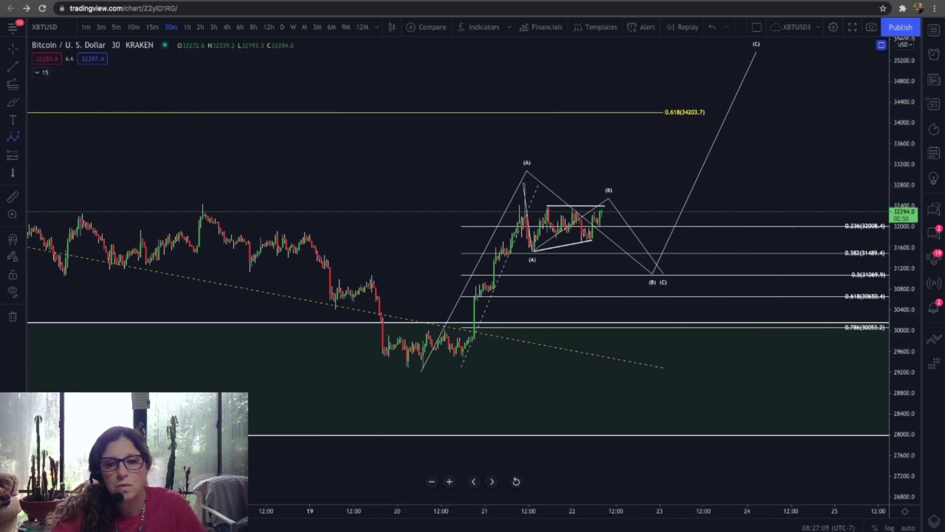
pyautogui.click(424, 369)
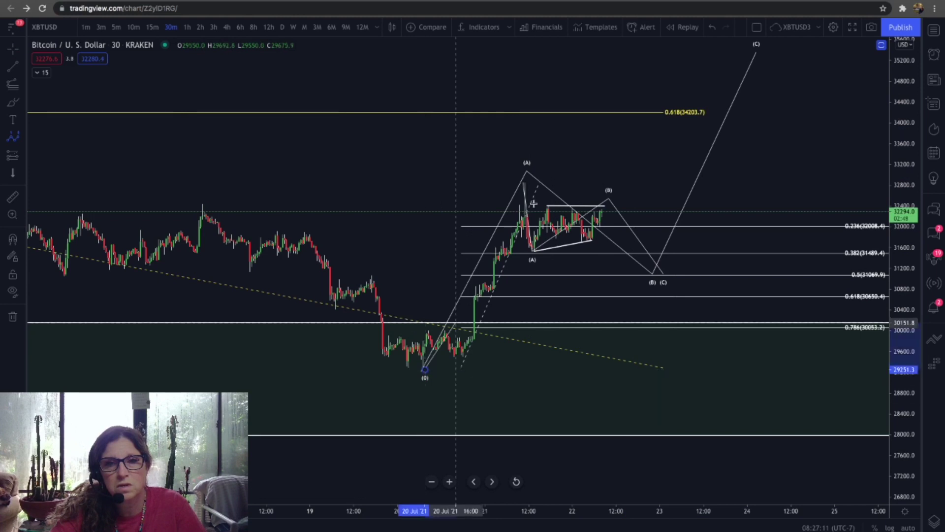
pyautogui.click(550, 176)
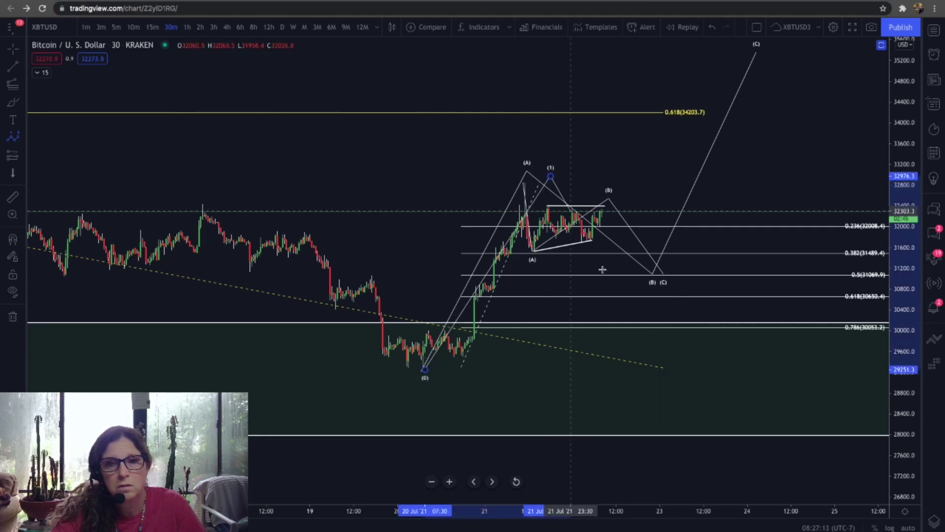
pyautogui.click(681, 53)
pyautogui.click(702, 93)
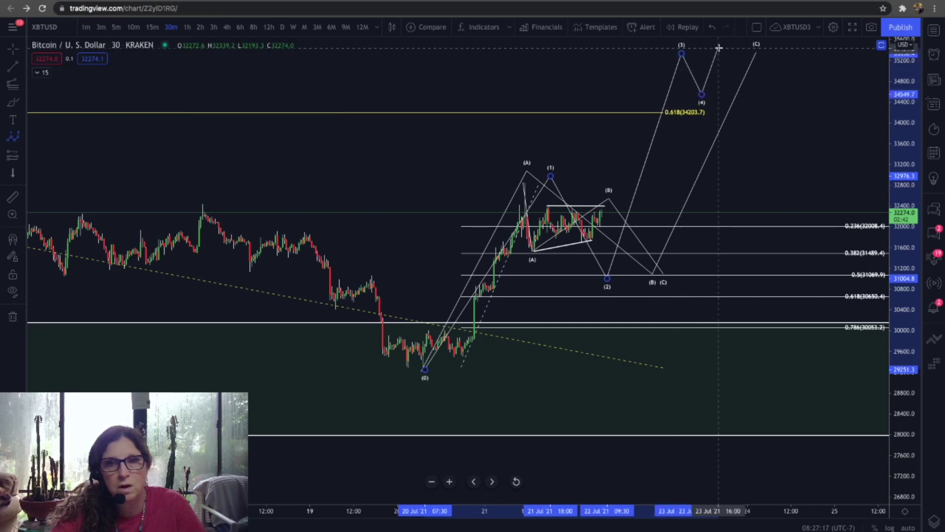
pyautogui.click(719, 48)
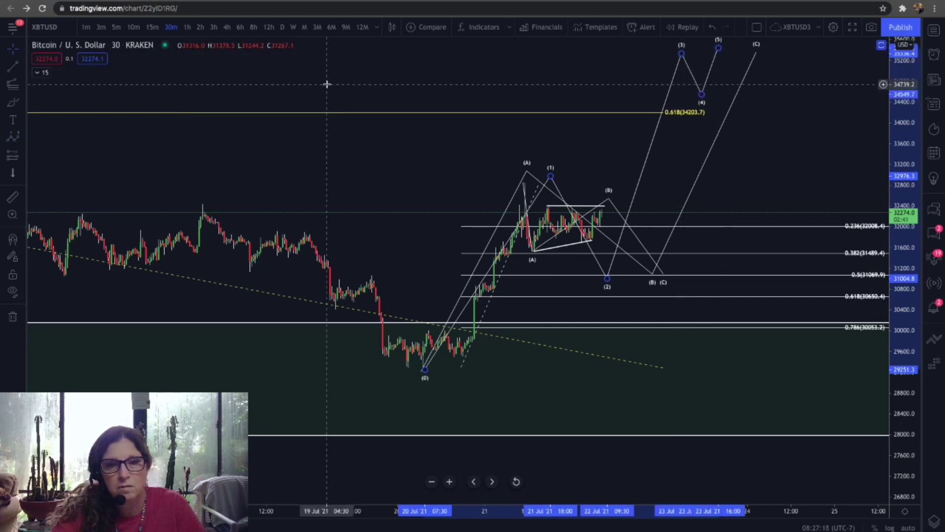
# - On the 1-hour chart, raise impulse wave (3) to about 36395, (4) to 35100, (5) to 37250, and the larger ABC's (C) to 37065
pyautogui.click(188, 27)
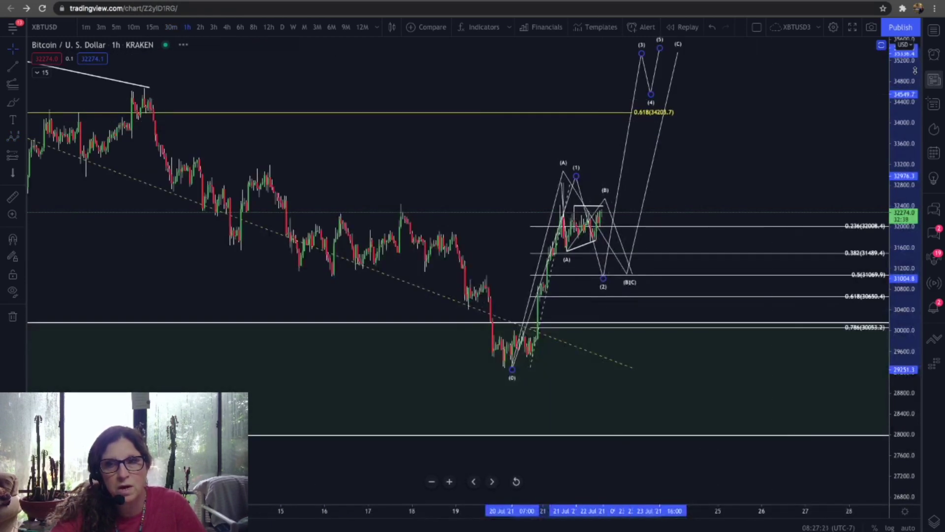
pyautogui.moveTo(911, 123); pyautogui.dragTo(701, 314)
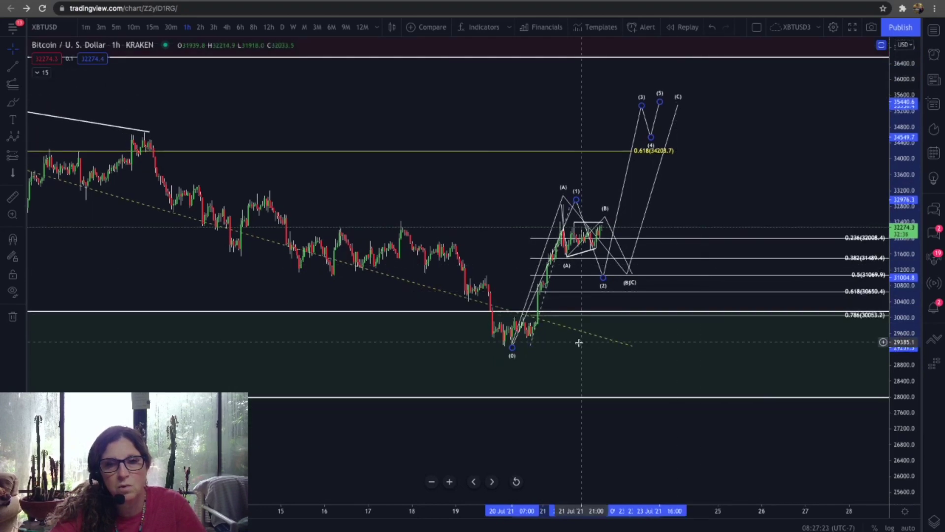
pyautogui.moveTo(579, 344); pyautogui.dragTo(612, 428)
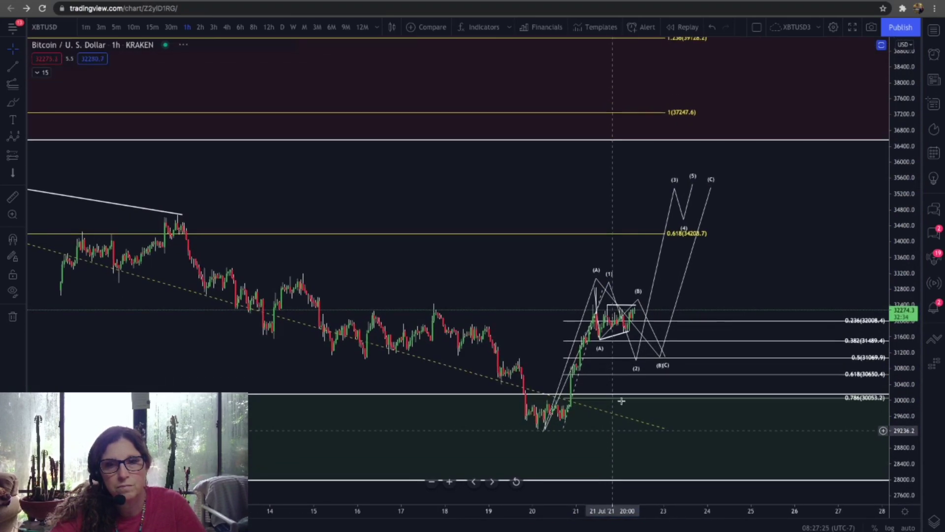
pyautogui.moveTo(674, 189); pyautogui.dragTo(671, 145)
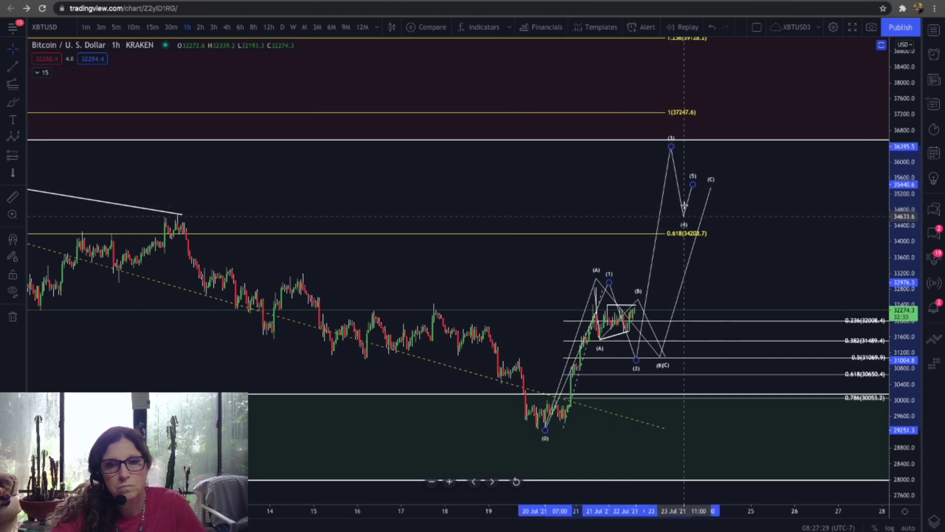
pyautogui.moveTo(684, 220); pyautogui.dragTo(707, 111)
pyautogui.moveTo(710, 189); pyautogui.dragTo(713, 183)
pyautogui.moveTo(725, 145); pyautogui.dragTo(733, 120)
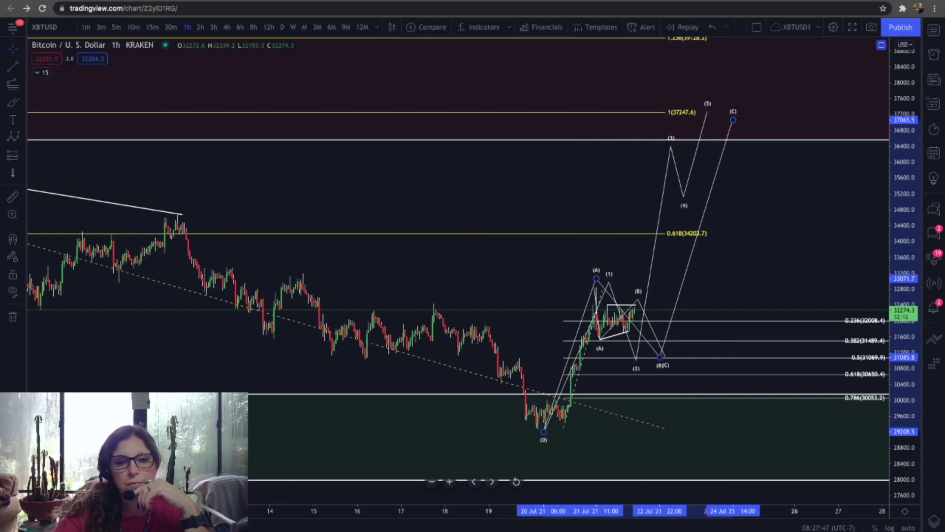
# - Delete the larger ABC wave, the five-wave impulse and the smaller ABC correction from the chart
pyautogui.press('Delete')
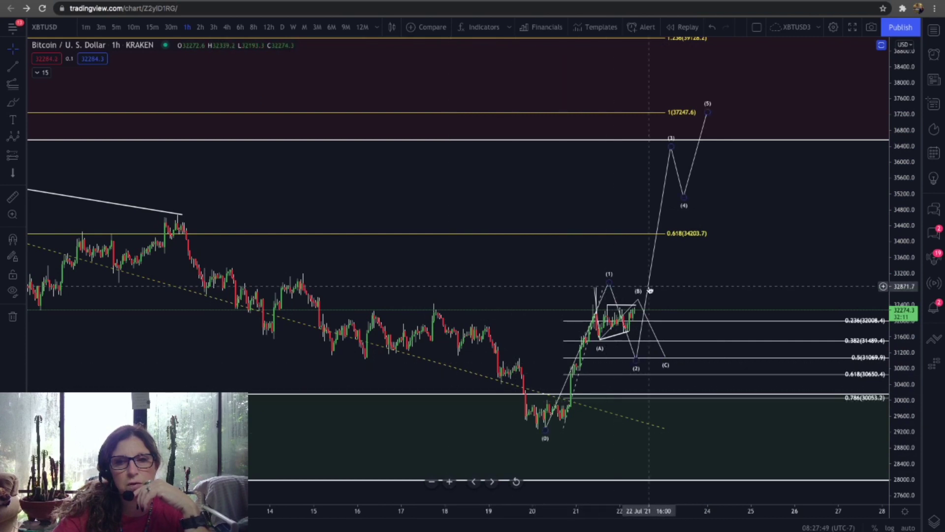
pyautogui.click(650, 291)
pyautogui.press('Delete')
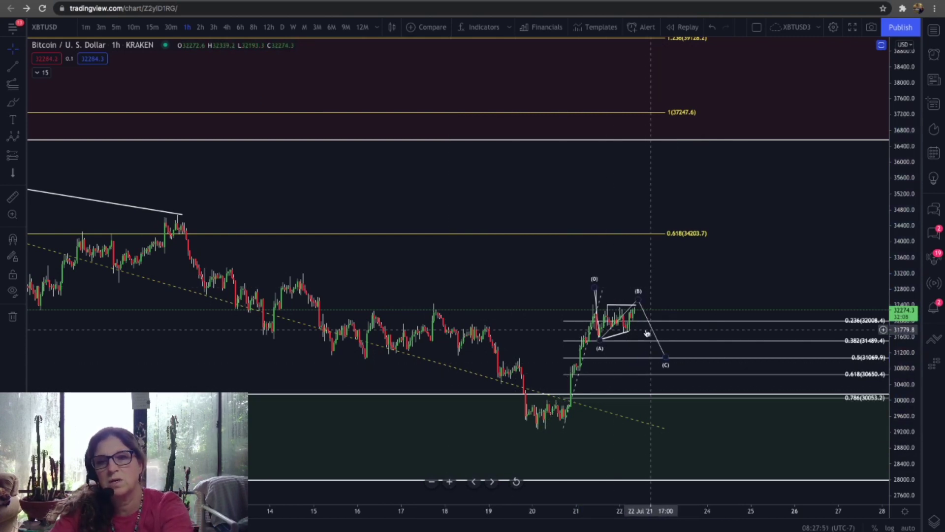
pyautogui.click(650, 324)
pyautogui.press('Delete')
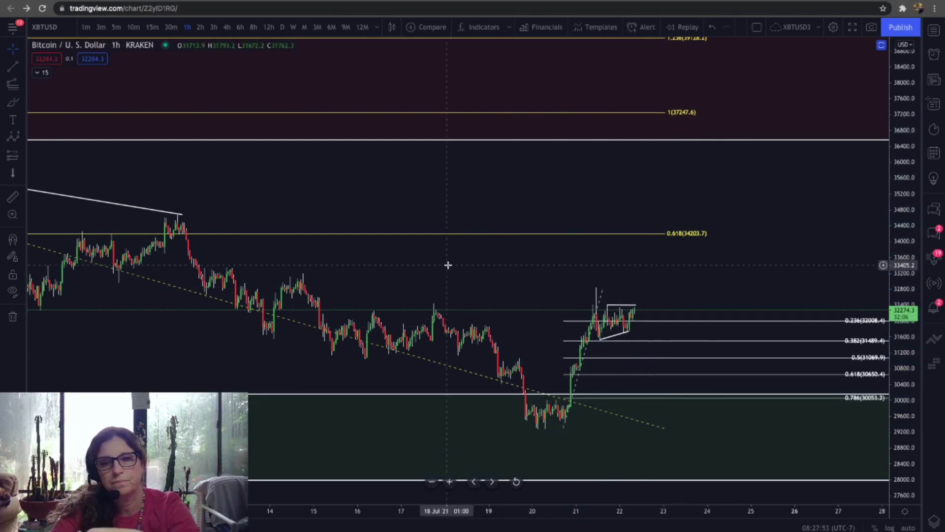
# - On the 8-hour chart, draw a trend-based Fibonacci extension with white levels from the May low at about 29841 through 42563 to 29285
pyautogui.click(227, 29)
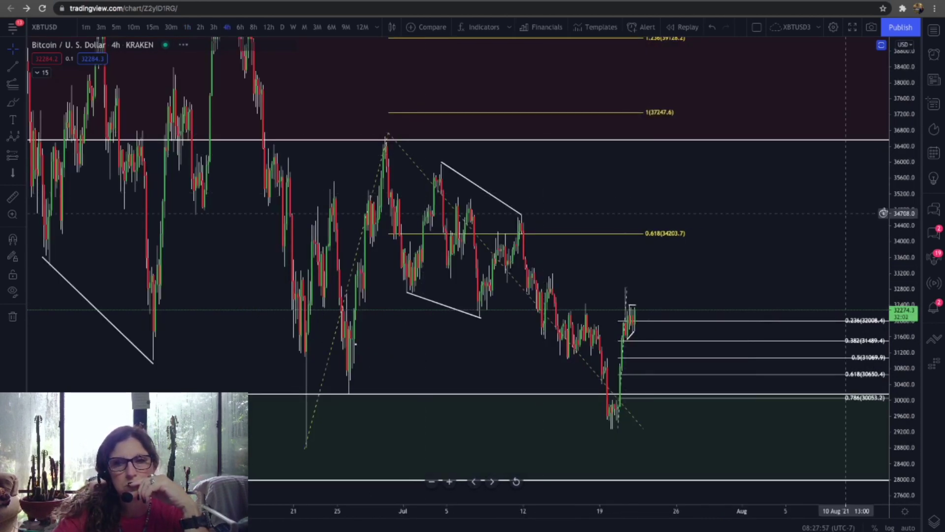
pyautogui.moveTo(913, 218); pyautogui.dragTo(914, 220)
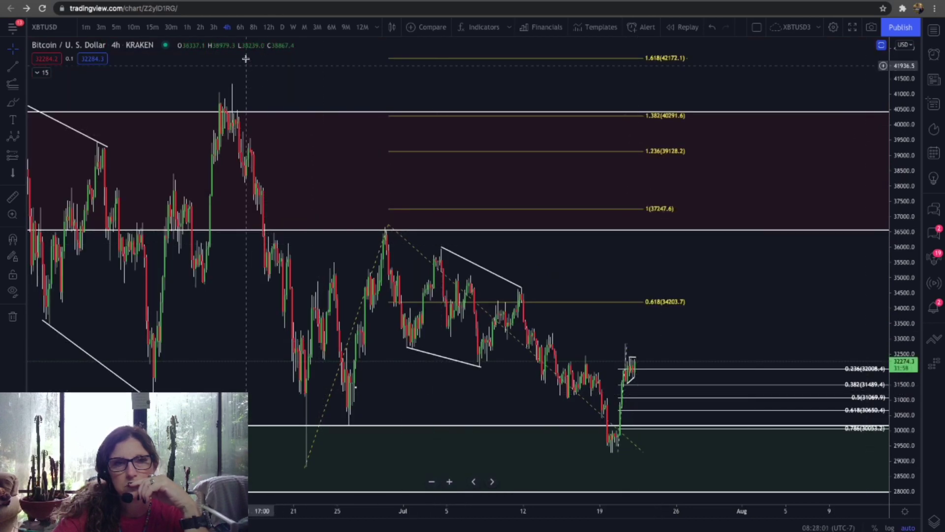
pyautogui.click(253, 28)
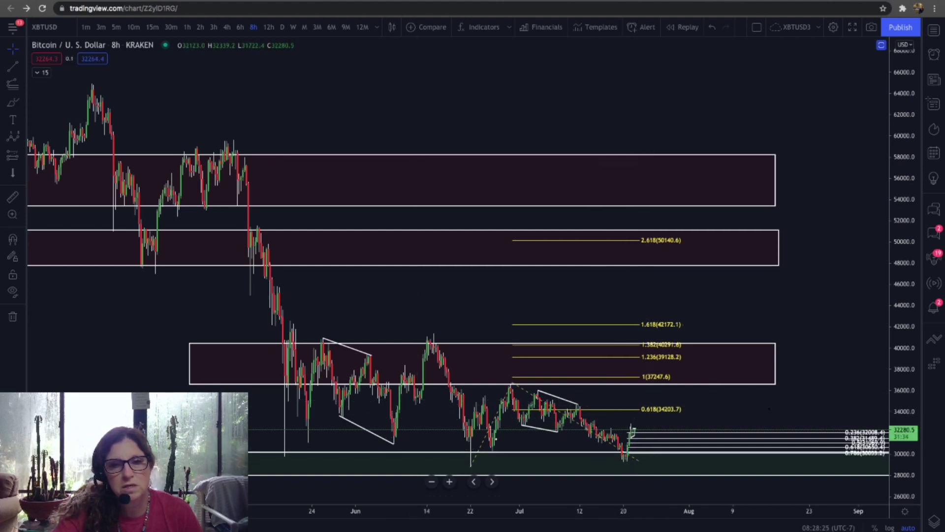
pyautogui.click(288, 456)
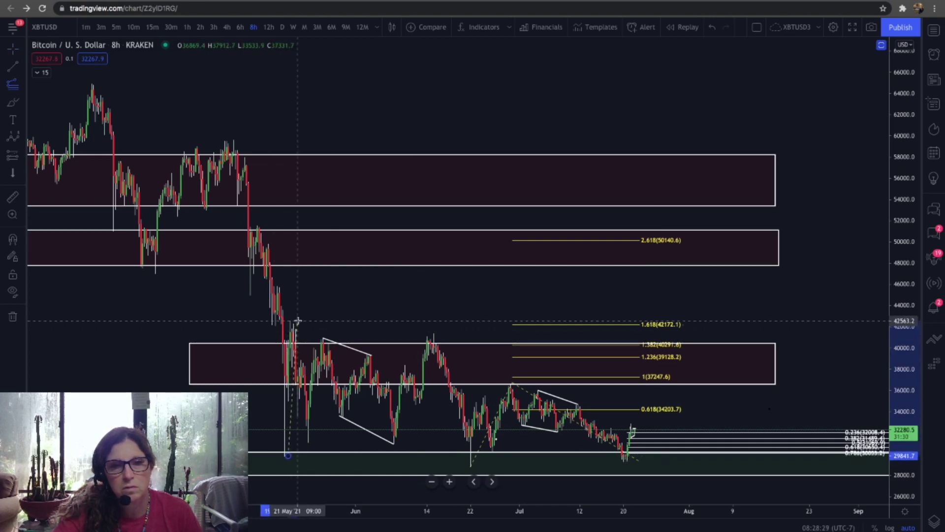
pyautogui.click(297, 321)
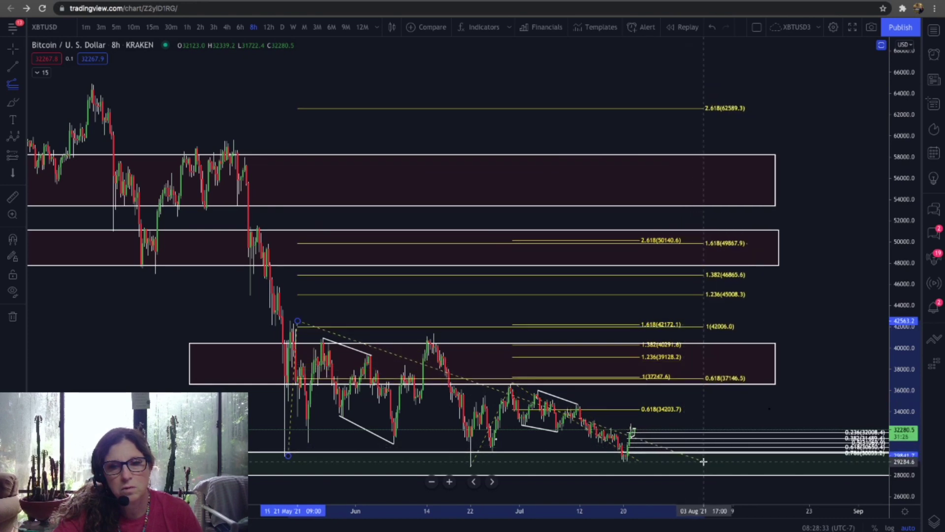
pyautogui.click(704, 463)
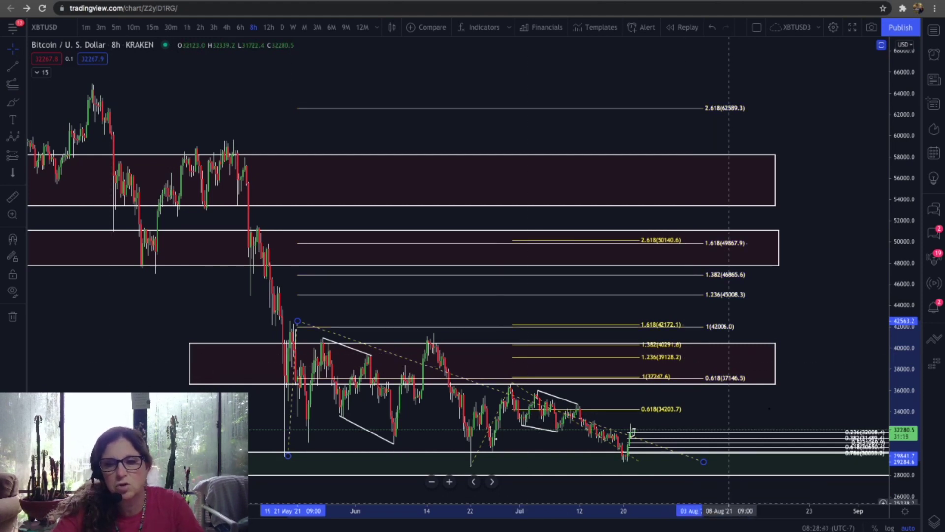
# - Box the overlapping Fibonacci targets with rectangles spanning about 42749–41263, 37781–36528 and 50595–49156
pyautogui.hotkey('alt', 'shift', 'r')
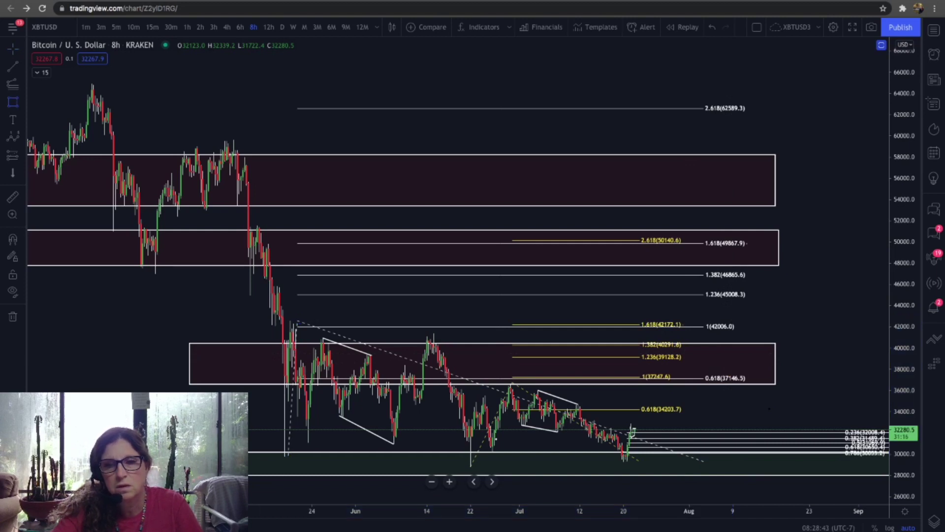
pyautogui.moveTo(605, 318)
pyautogui.mouseDown()
pyautogui.moveTo(743, 321)
pyautogui.moveTo(758, 334)
pyautogui.mouseUp()
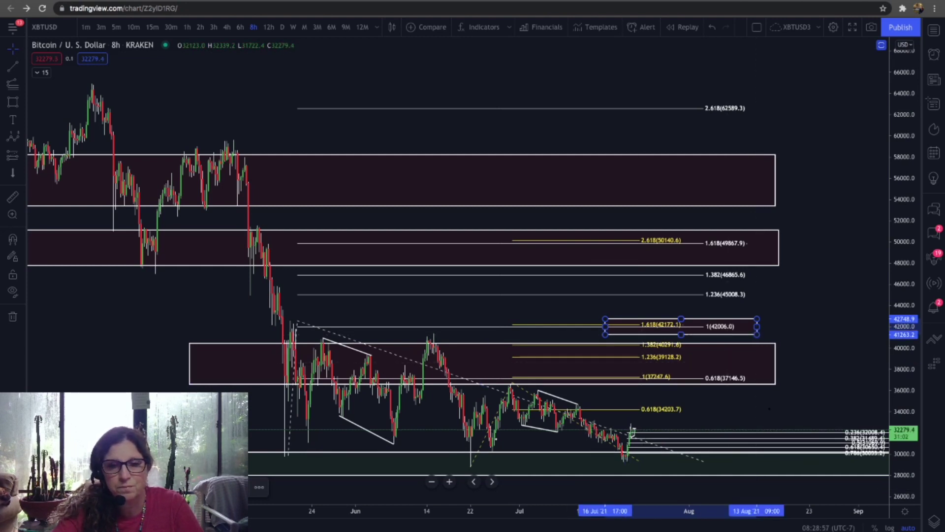
pyautogui.hotkey('alt', 'shift', 'r')
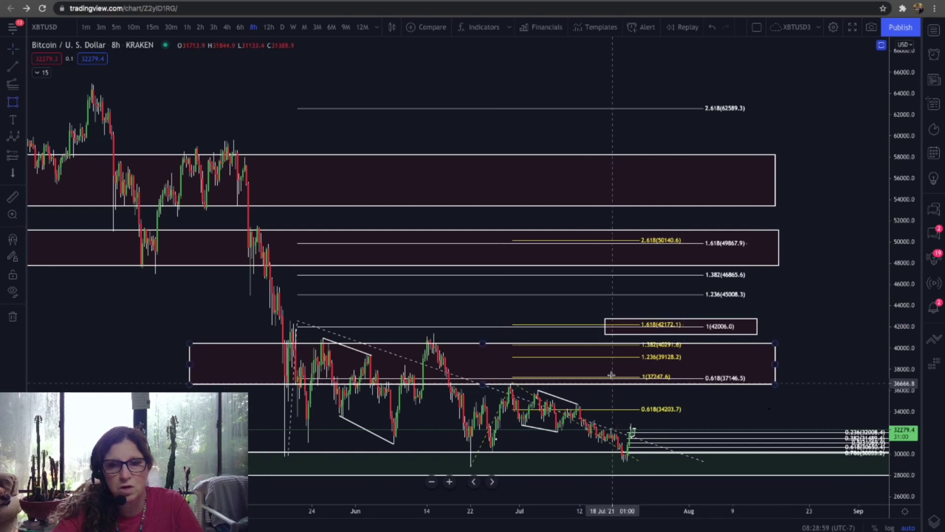
pyautogui.moveTo(611, 371); pyautogui.dragTo(760, 385)
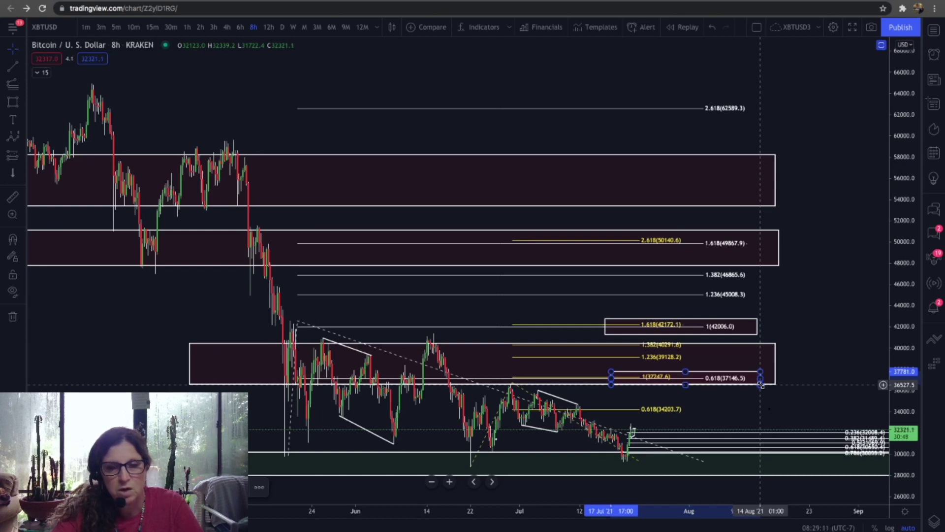
pyautogui.click(720, 325)
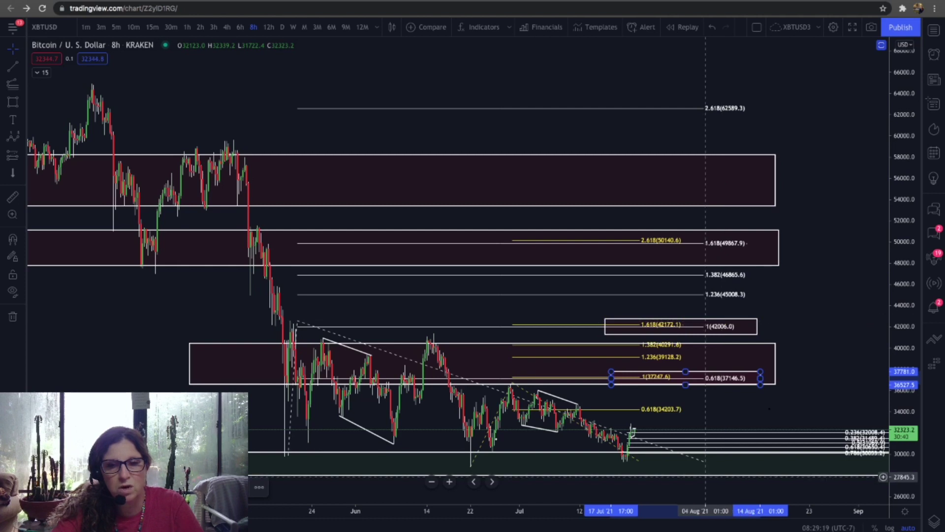
pyautogui.hotkey('alt', 'shift', 'r')
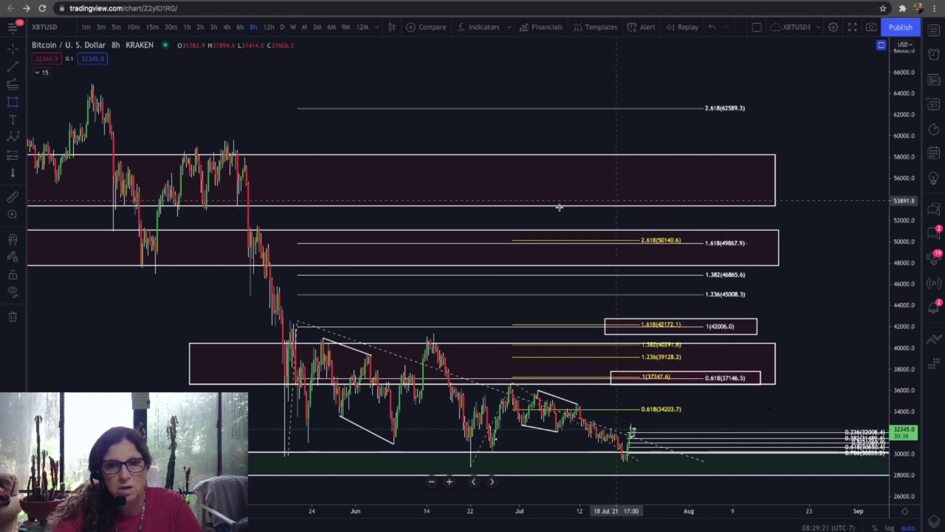
pyautogui.moveTo(504, 236); pyautogui.dragTo(762, 251)
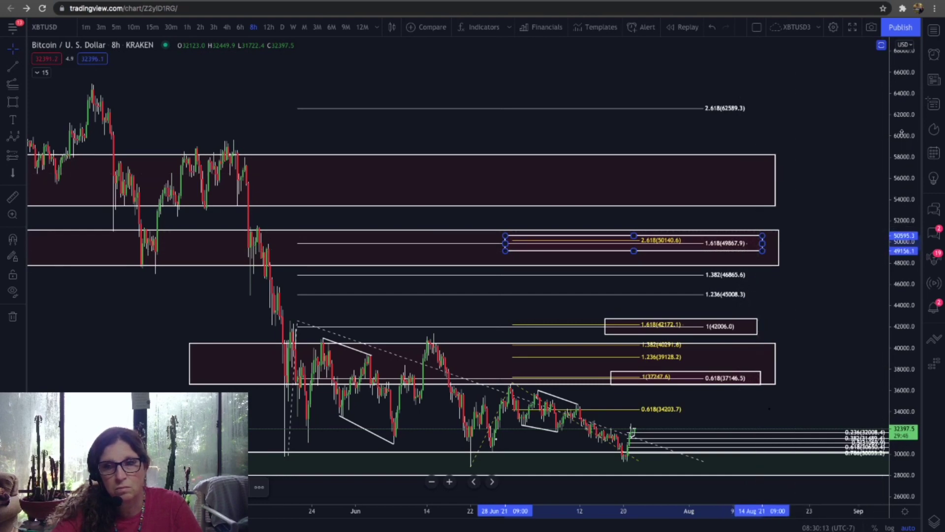
# - Delete the white Fibonacci retracement on the July rally and the yellow Fibonacci extension
pyautogui.moveTo(901, 132); pyautogui.dragTo(901, 152)
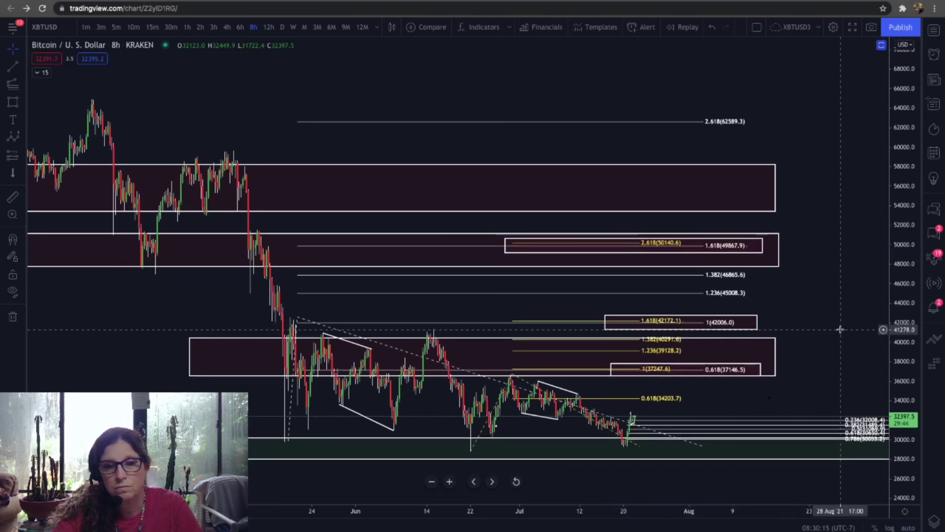
pyautogui.moveTo(839, 329); pyautogui.dragTo(807, 243)
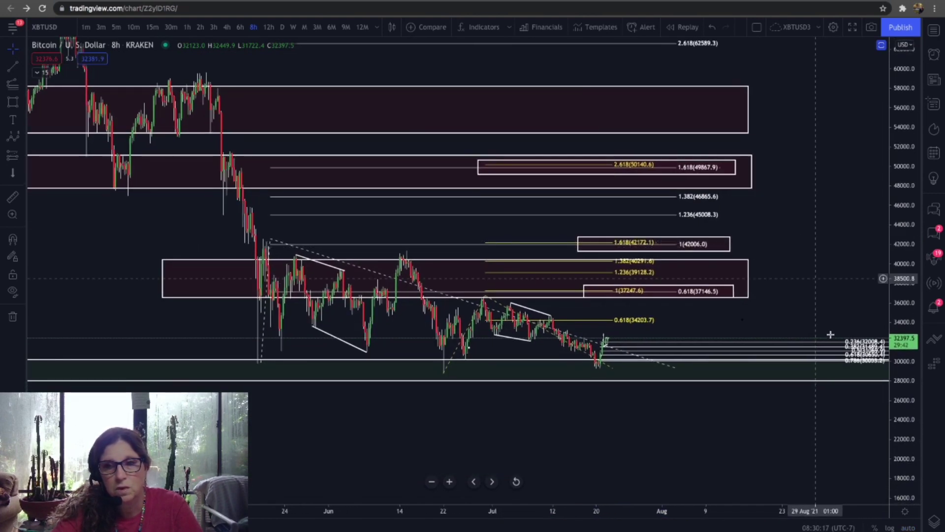
pyautogui.click(810, 345)
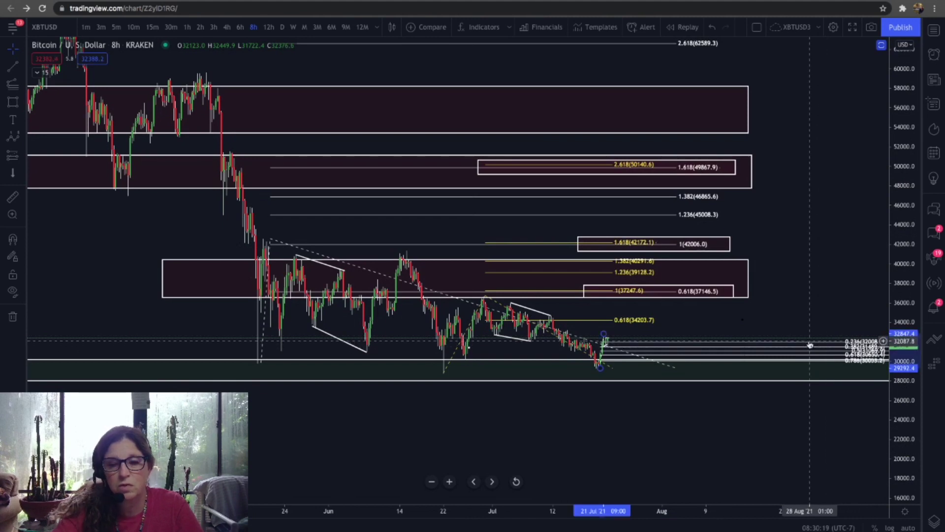
pyautogui.press('Delete')
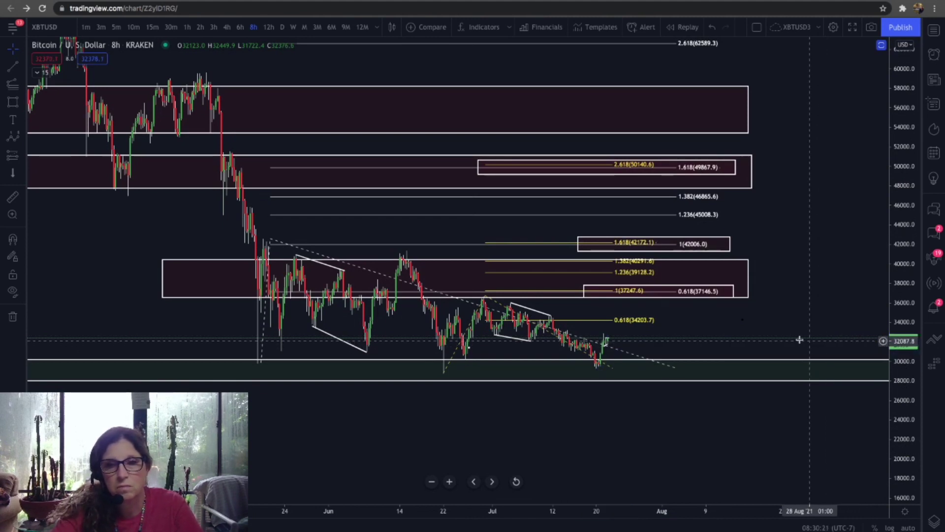
pyautogui.click(639, 319)
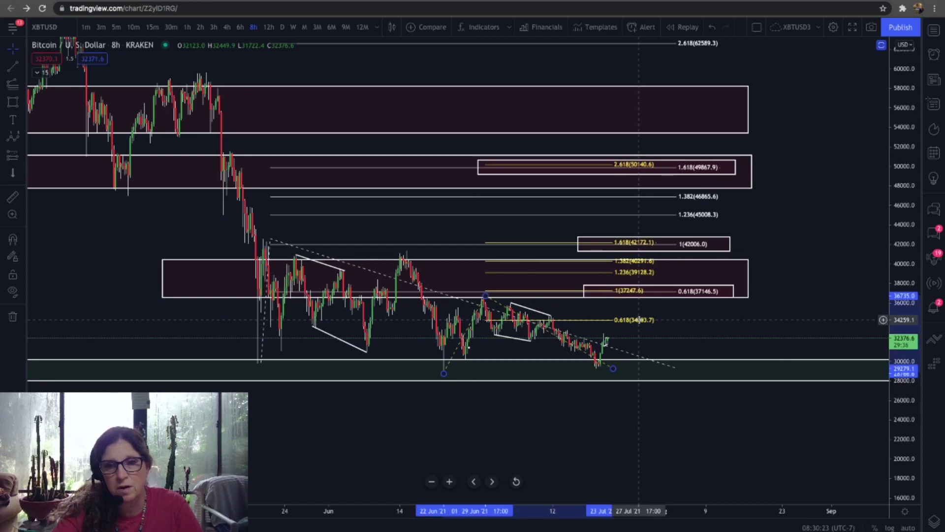
pyautogui.press('Delete')
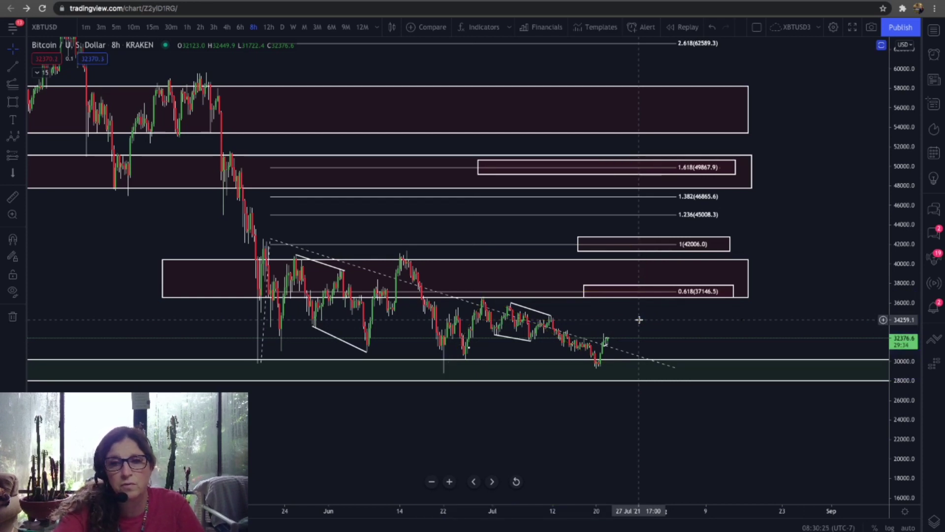
# - Delete the small rectangle around the 0.618 target and the white Fibonacci extension
pyautogui.click(699, 295)
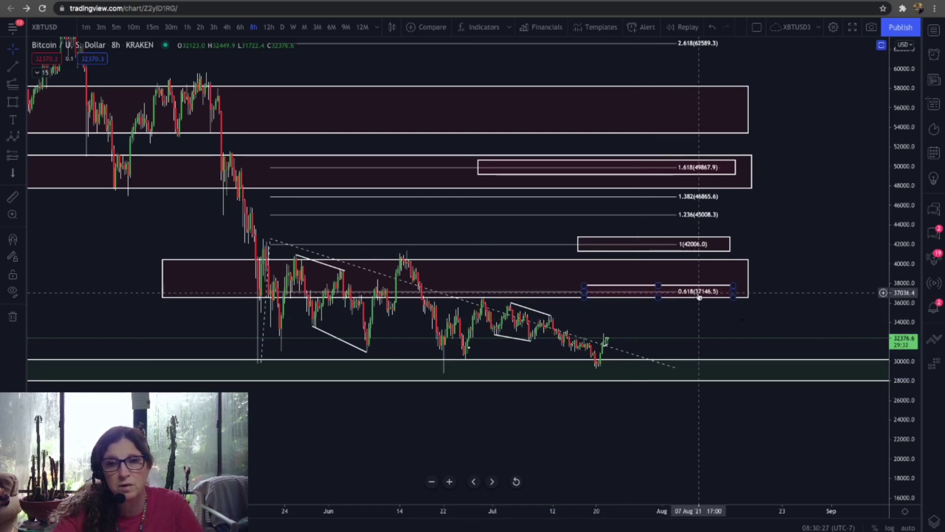
pyautogui.press('Delete')
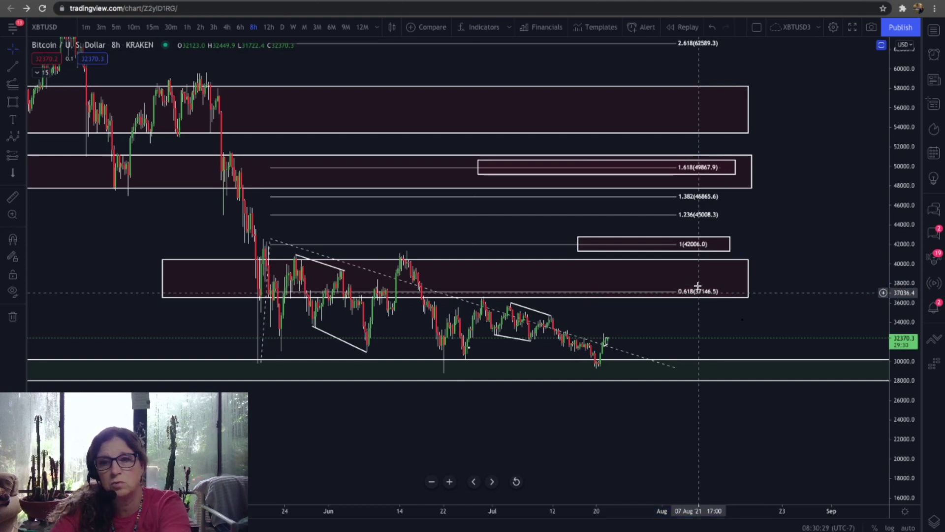
pyautogui.click(696, 291)
pyautogui.press('Delete')
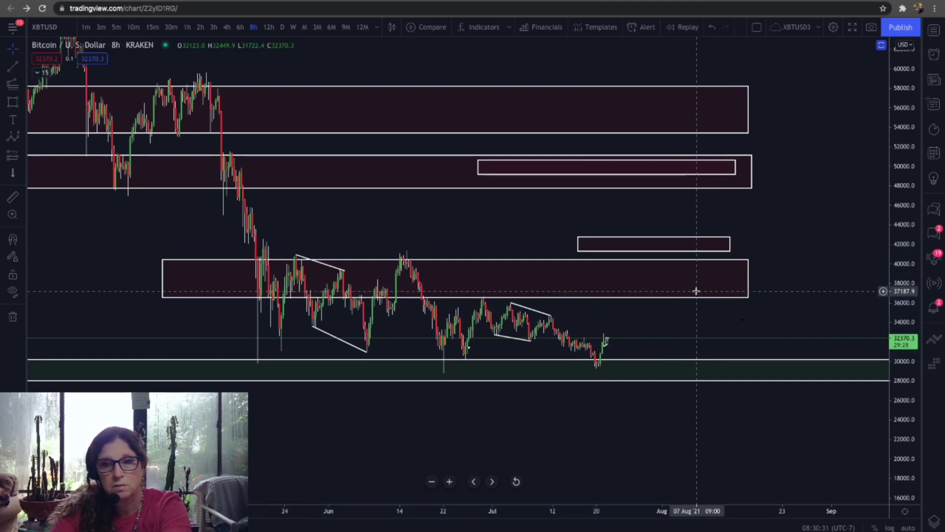
# - Delete the two small target rectangles spanning about 42749–41263 and 50595–49156
pyautogui.click(698, 252)
pyautogui.press('Delete')
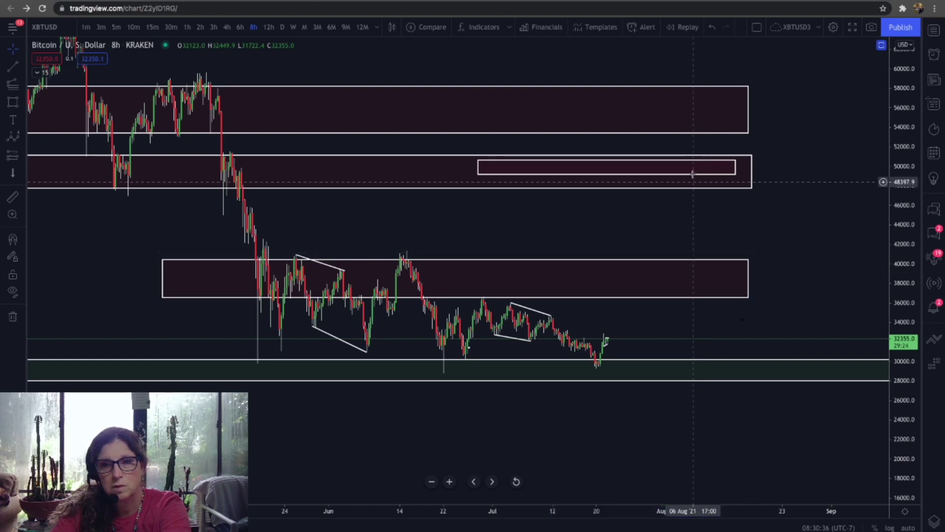
pyautogui.click(694, 174)
pyautogui.press('Delete')
pyautogui.click(648, 355)
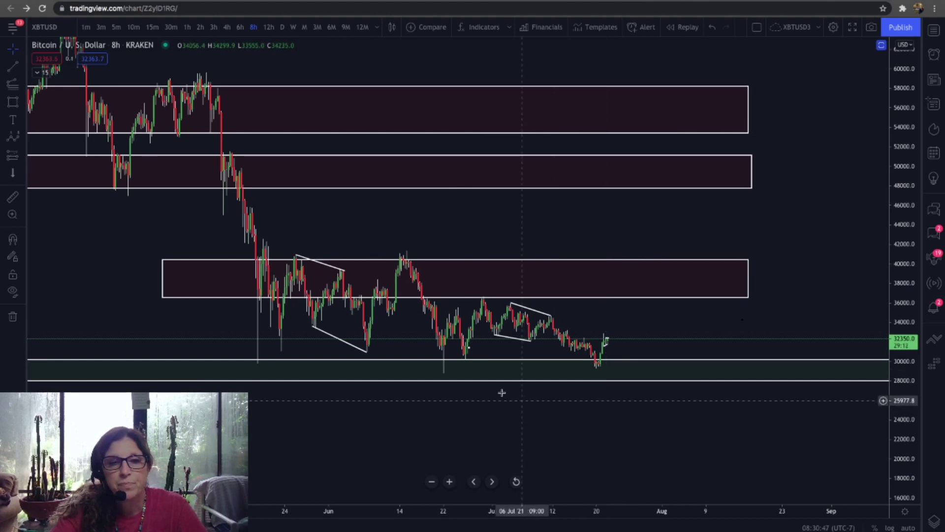
# - With the Brush, sketch the decline from the late-June high to W, a projected rise to X and two alternative drops toward C near 28000
pyautogui.click(23, 104)
pyautogui.click(54, 104)
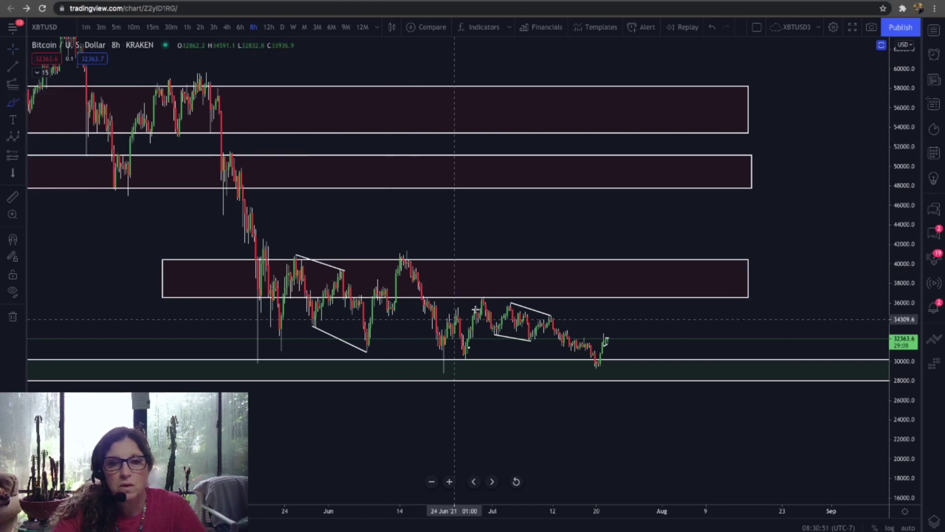
pyautogui.moveTo(484, 298)
pyautogui.mouseDown()
pyautogui.moveTo(498, 337)
pyautogui.moveTo(546, 318)
pyautogui.moveTo(573, 339)
pyautogui.moveTo(593, 369)
pyautogui.moveTo(582, 388)
pyautogui.moveTo(599, 381)
pyautogui.moveTo(599, 344)
pyautogui.moveTo(610, 332)
pyautogui.moveTo(618, 343)
pyautogui.moveTo(629, 325)
pyautogui.moveTo(634, 284)
pyautogui.moveTo(626, 292)
pyautogui.moveTo(633, 319)
pyautogui.moveTo(669, 382)
pyautogui.mouseUp()
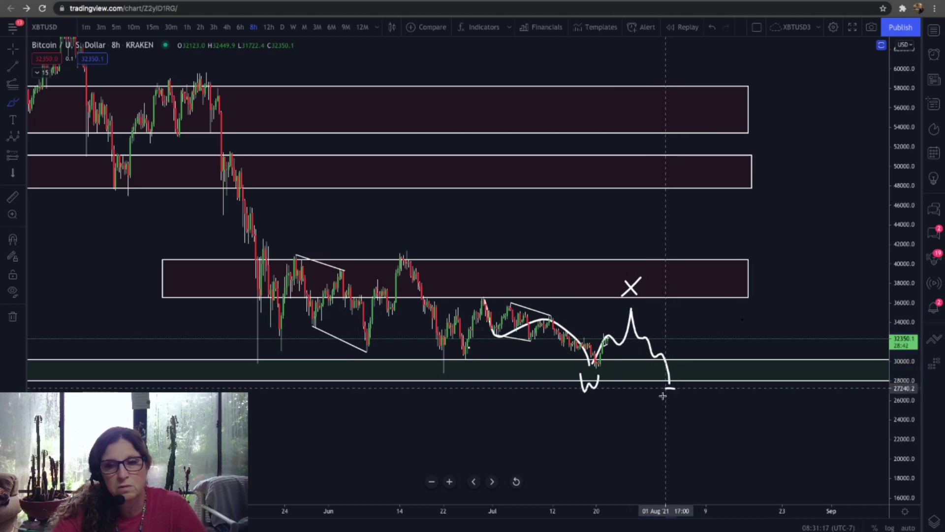
pyautogui.moveTo(674, 390); pyautogui.dragTo(680, 399)
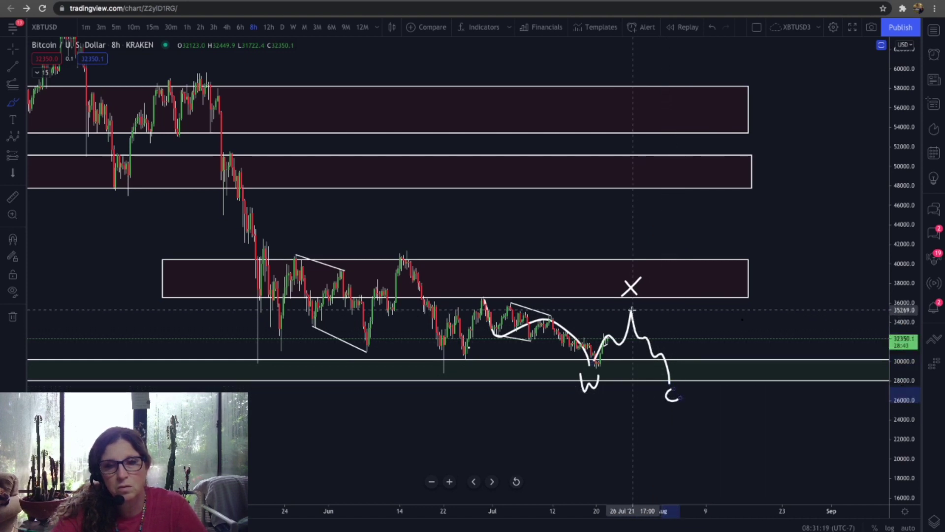
pyautogui.moveTo(632, 311)
pyautogui.mouseDown()
pyautogui.moveTo(641, 335)
pyautogui.moveTo(666, 340)
pyautogui.moveTo(685, 388)
pyautogui.moveTo(675, 391)
pyautogui.mouseUp()
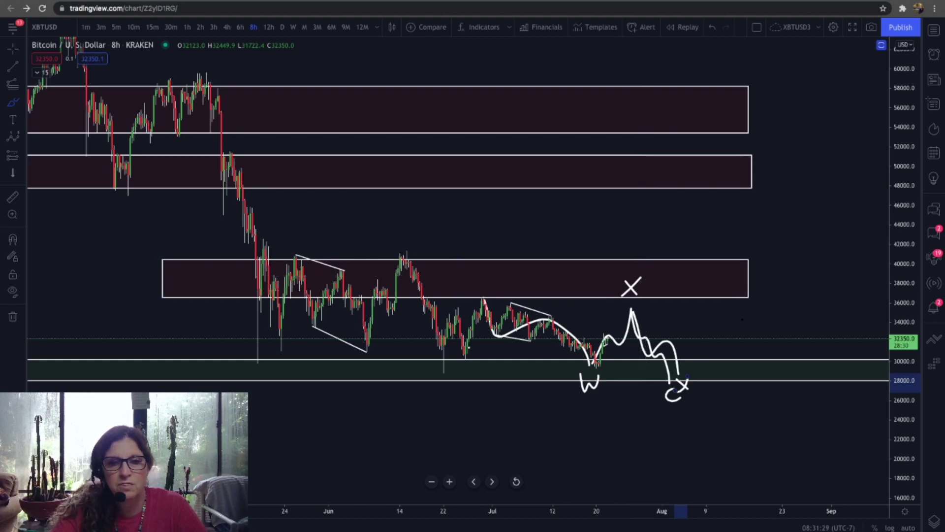
# - Draw Fibonacci levels from the June low at about 28806 to 36582 and box the 1.236–1.382 targets from about 27897 to 25018
pyautogui.click(454, 372)
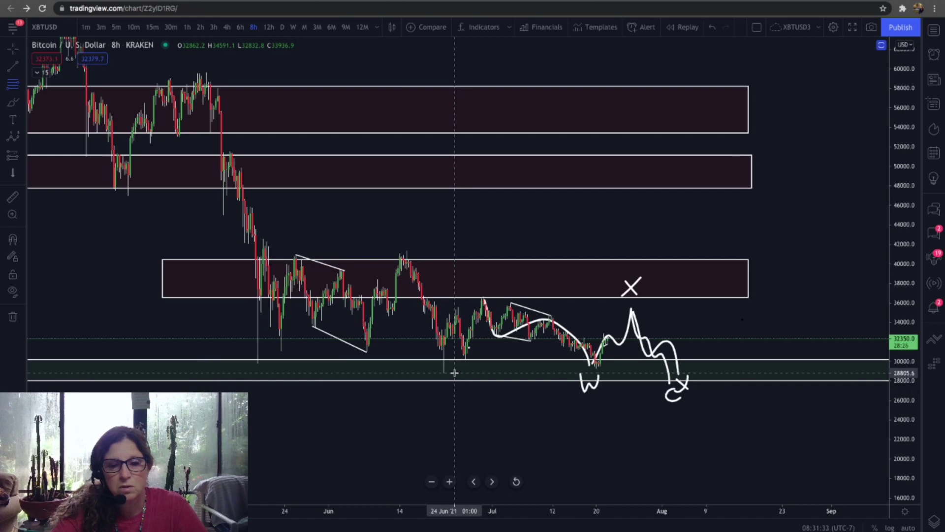
pyautogui.click(454, 373)
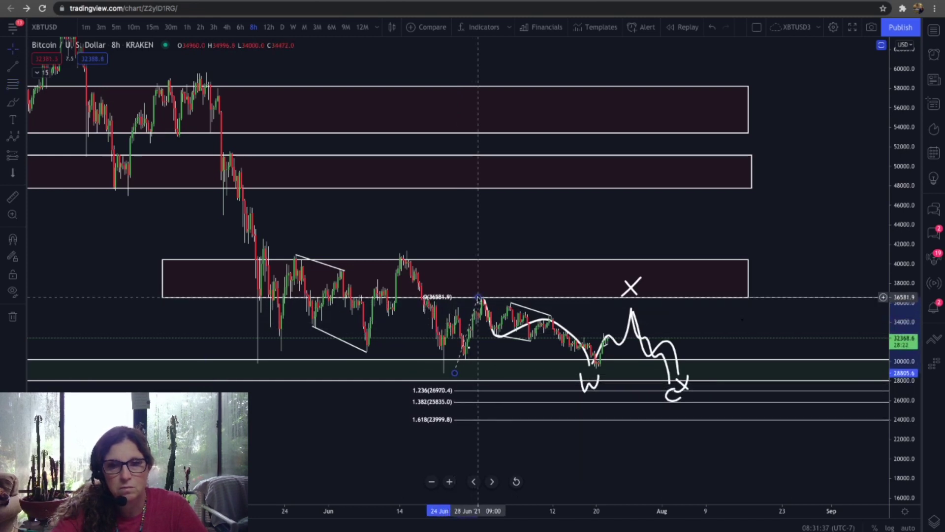
pyautogui.click(477, 298)
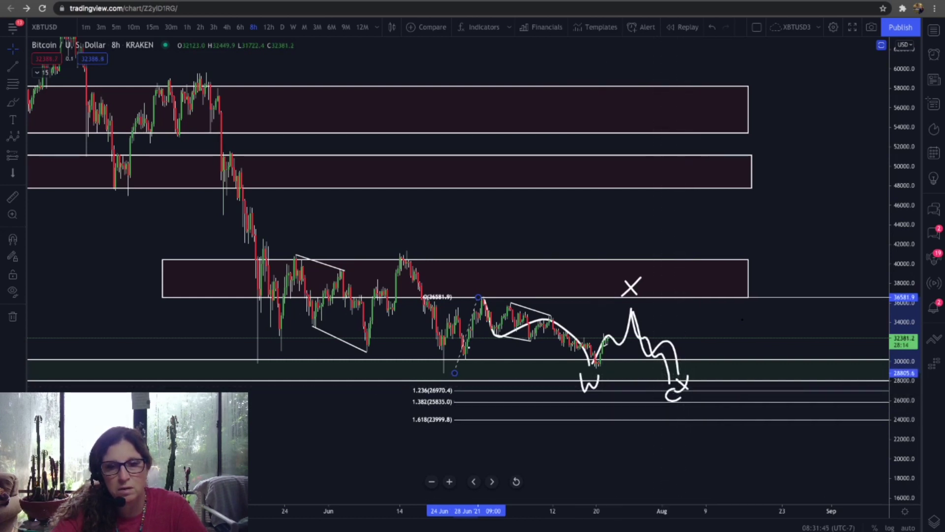
pyautogui.hotkey('alt', 'shift', 'r')
pyautogui.click(207, 359)
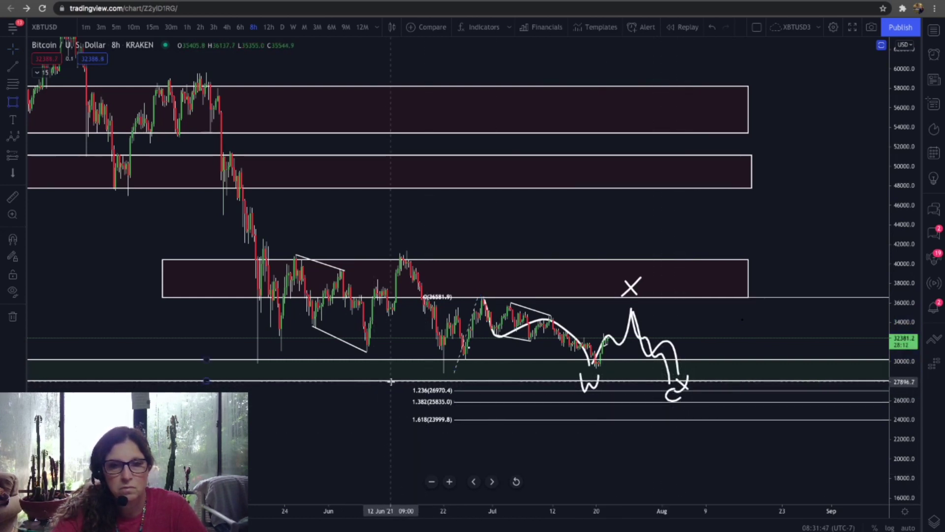
pyautogui.moveTo(391, 382)
pyautogui.mouseDown()
pyautogui.moveTo(458, 389)
pyautogui.moveTo(480, 410)
pyautogui.mouseUp()
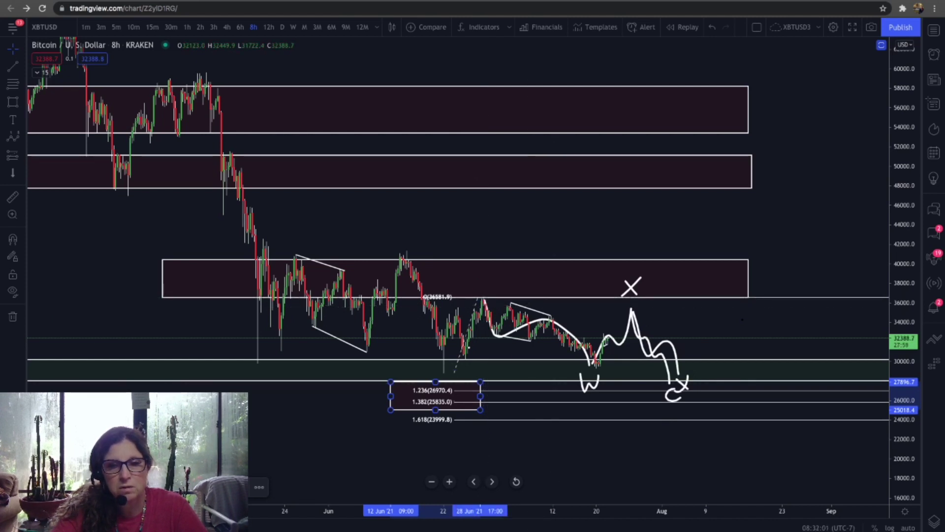
# - Draw an arrow from the projected low at about 27392 to 45267, and a trend line from the June low at about 29008 to 36632
pyautogui.hotkey('alt', 't')
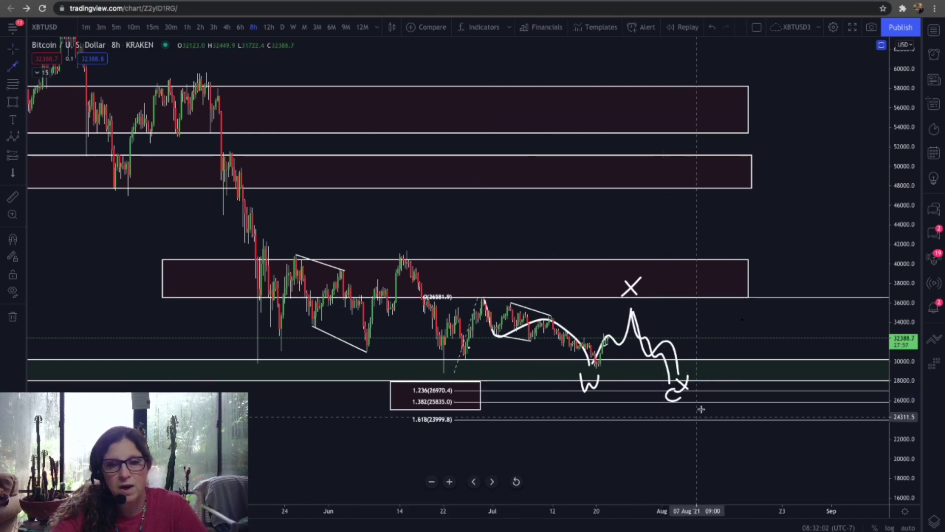
pyautogui.click(684, 386)
pyautogui.click(747, 212)
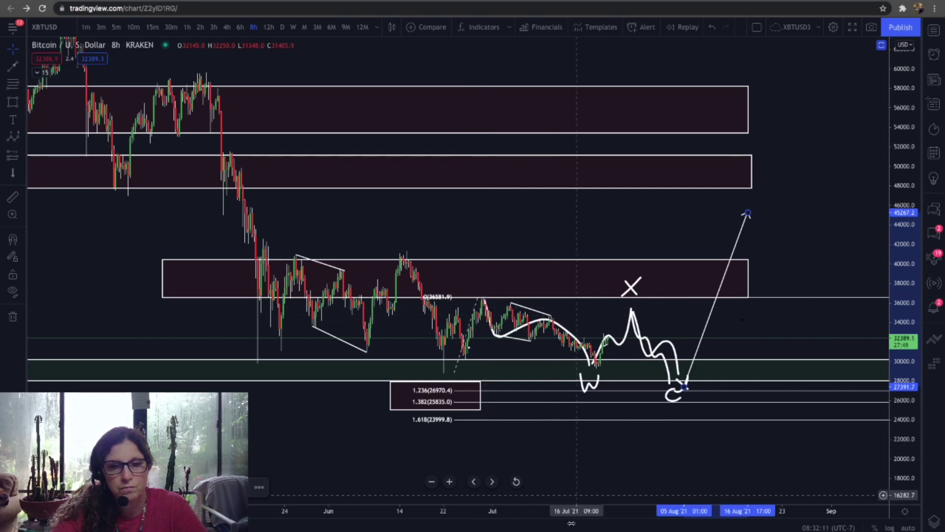
pyautogui.hotkey('alt', 't')
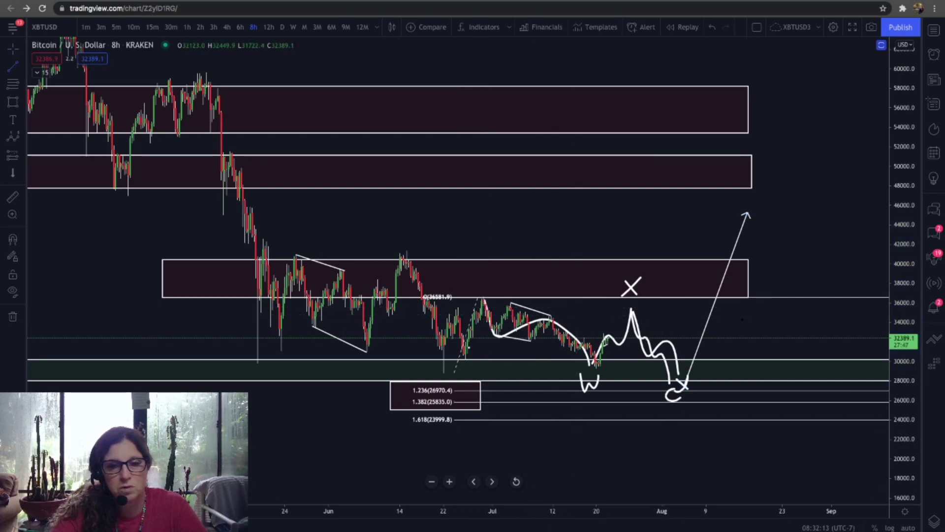
pyautogui.click(444, 371)
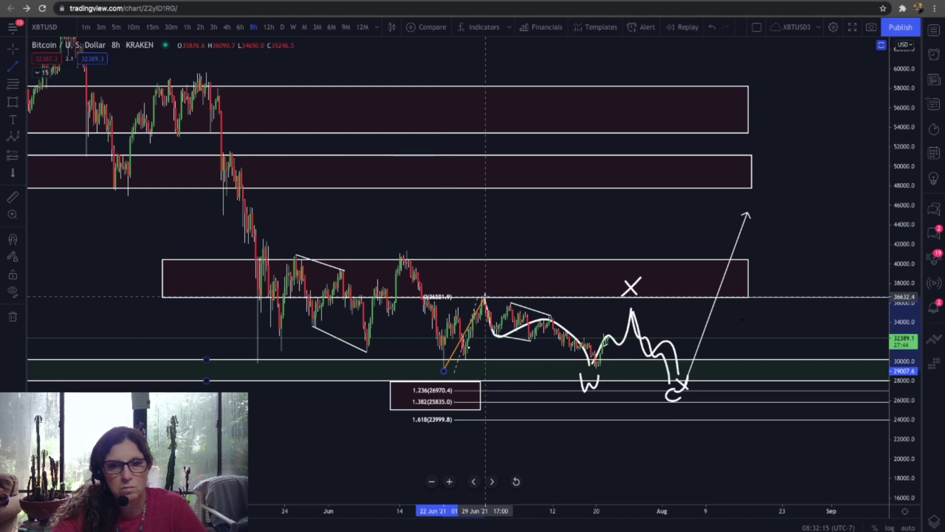
pyautogui.click(485, 297)
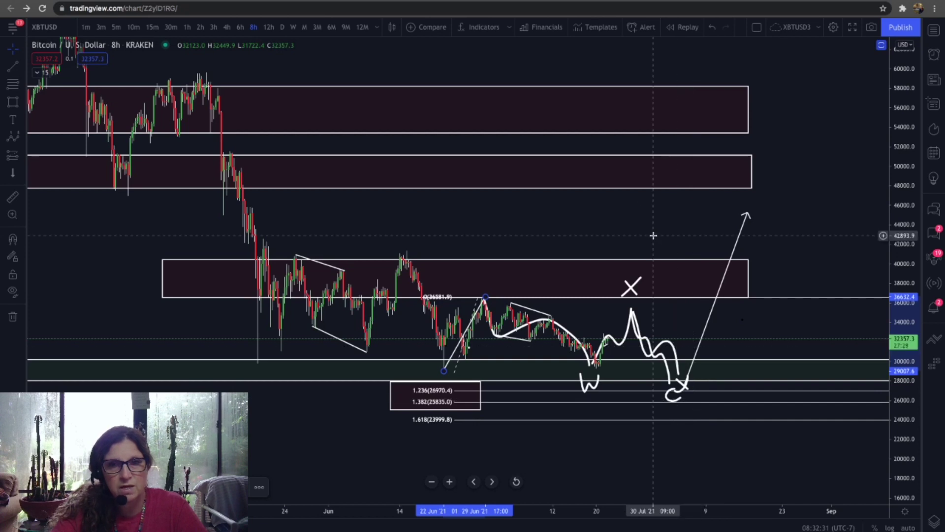
# - Undo the trend line, arrow, target box, Fibonacci levels and all brush sketches of the projected W-X-C path
pyautogui.click(712, 28)
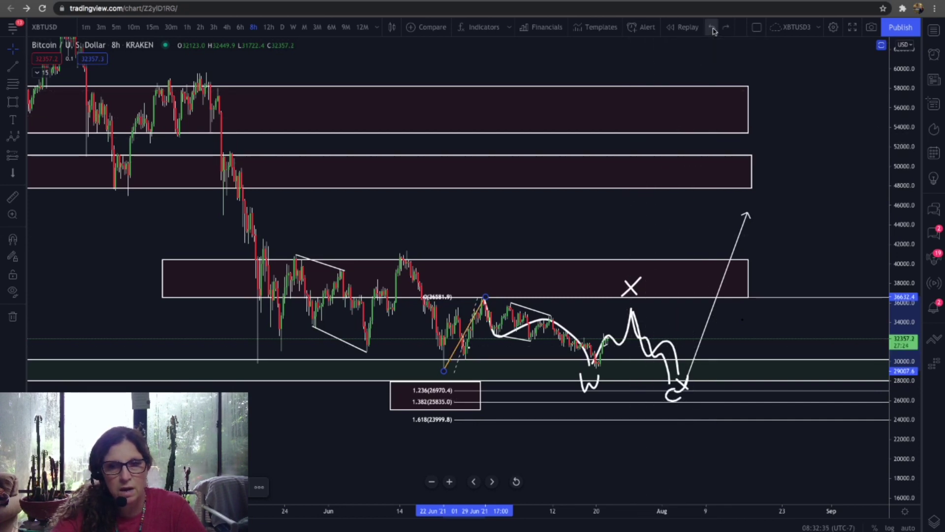
pyautogui.click(713, 28)
pyautogui.click(712, 28)
pyautogui.click(712, 28)
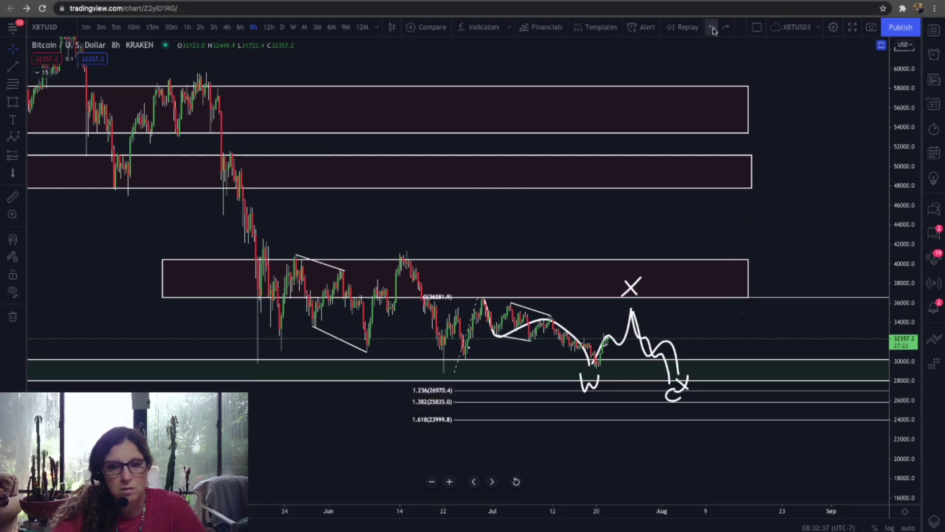
pyautogui.click(713, 28)
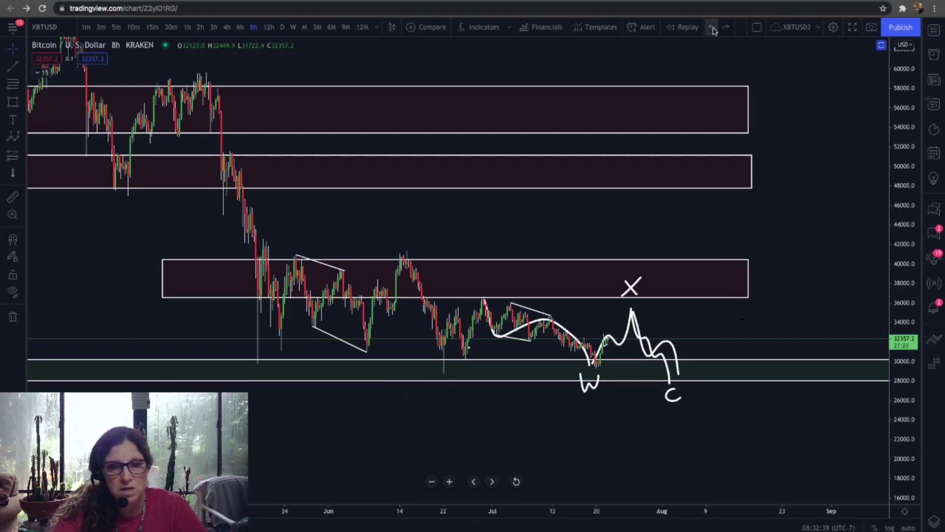
pyautogui.click(712, 28)
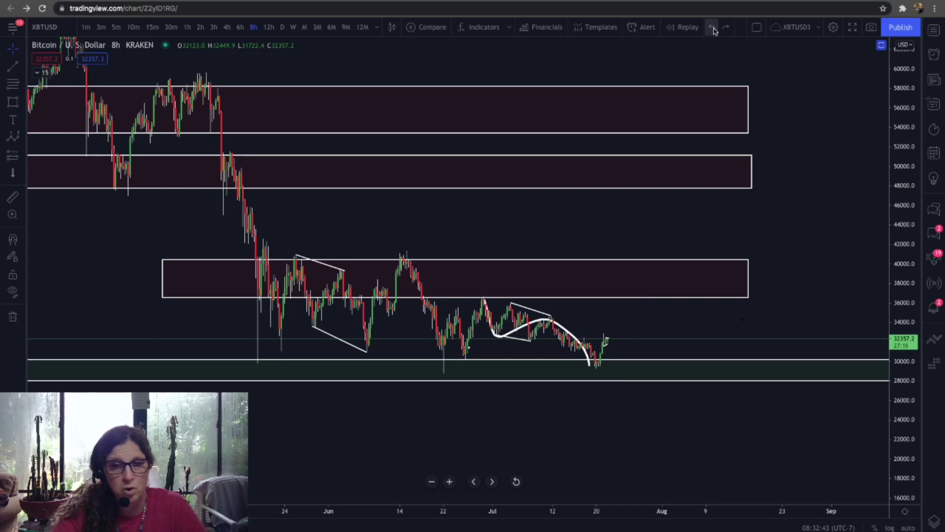
pyautogui.click(712, 29)
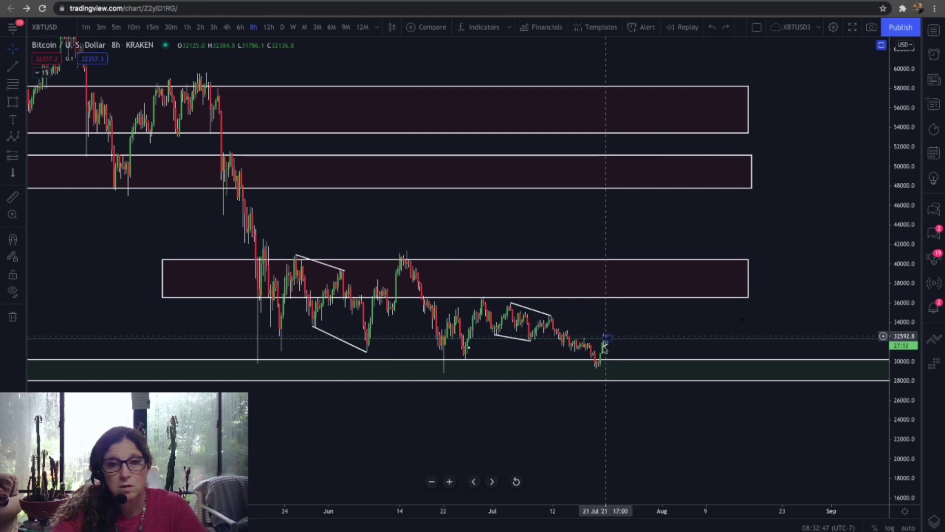
# - Place a horizontal line at the July low, at about 29260
pyautogui.click(596, 372)
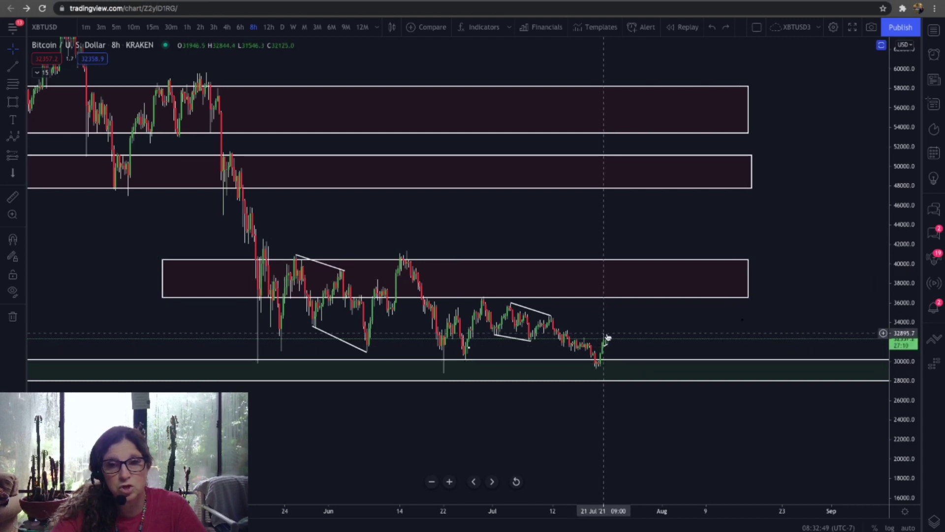
pyautogui.click(646, 401)
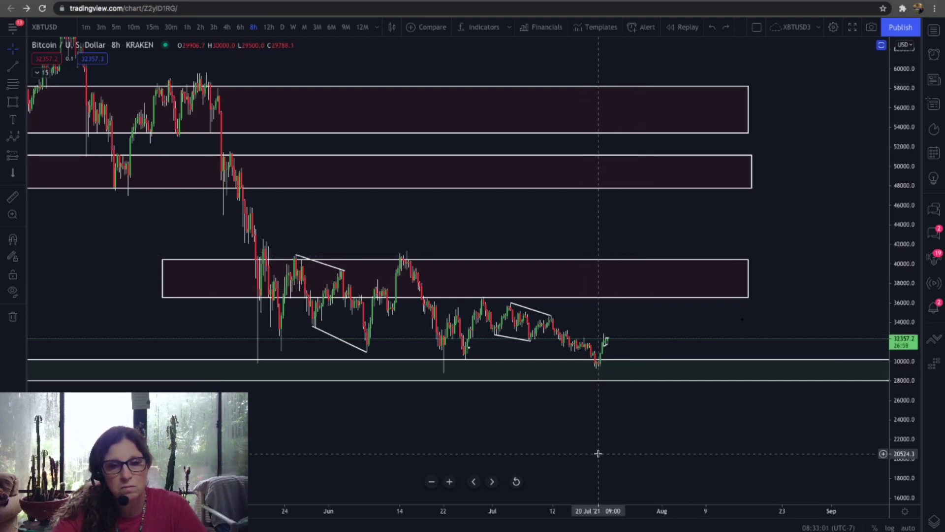
pyautogui.hotkey('alt', 'h')
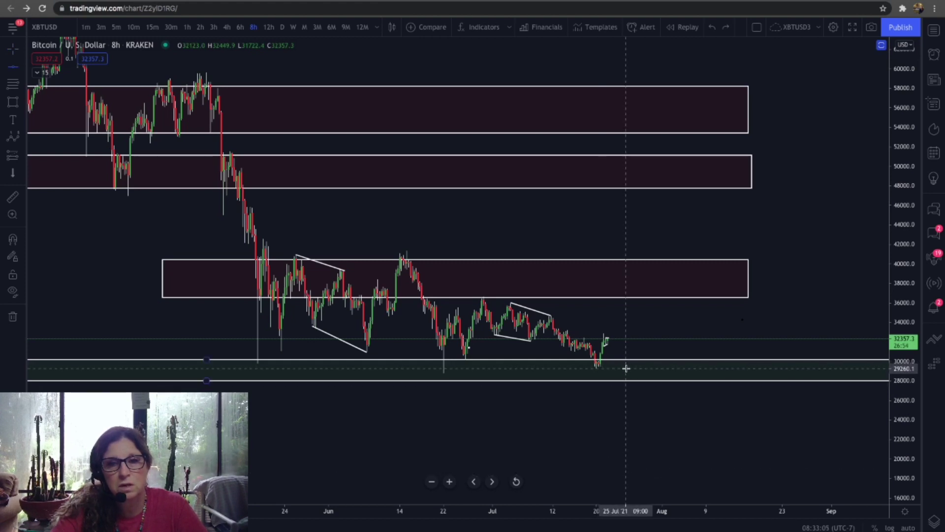
pyautogui.click(625, 368)
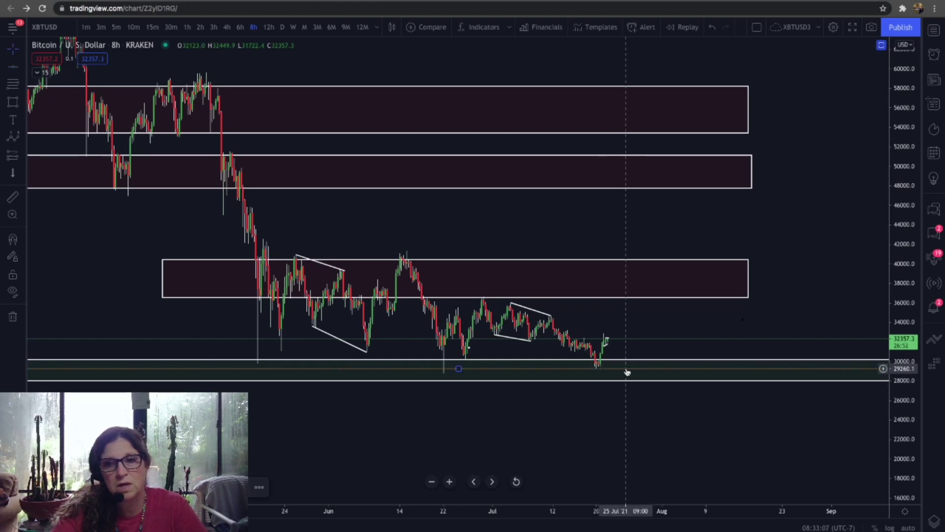
pyautogui.click(597, 374)
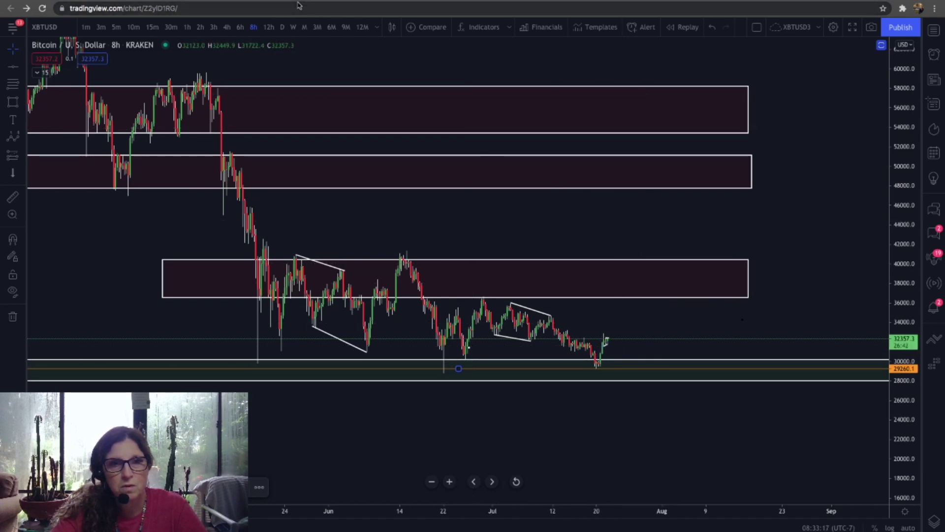
# - Switch to the Ethereum/U.S. Dollar chart and trace the swings from the June low through the July high to the (Y) low with the Brush
pyautogui.hotkey('ctrl', 'Tab')
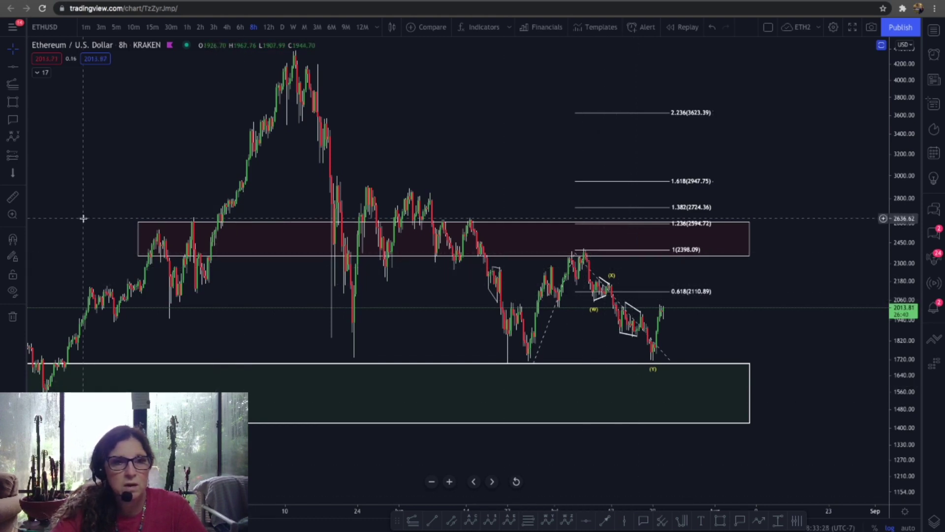
pyautogui.click(21, 102)
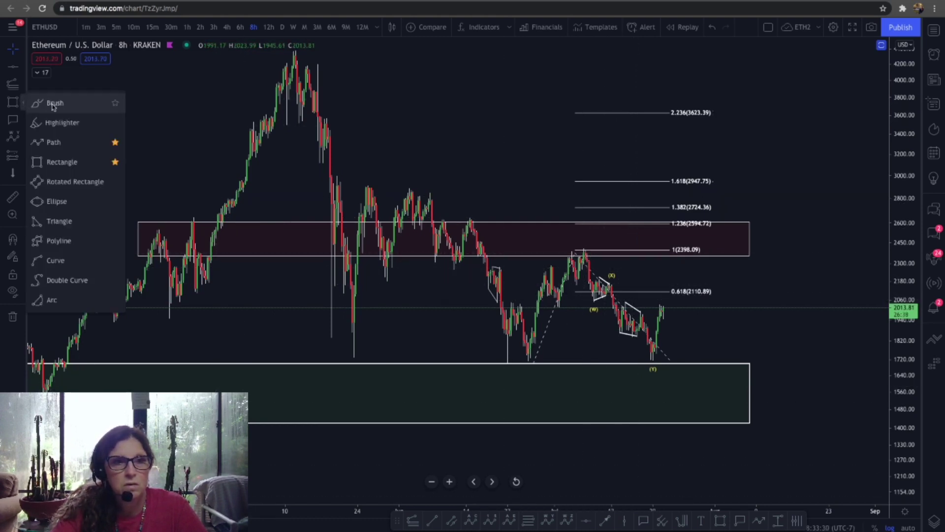
pyautogui.click(49, 101)
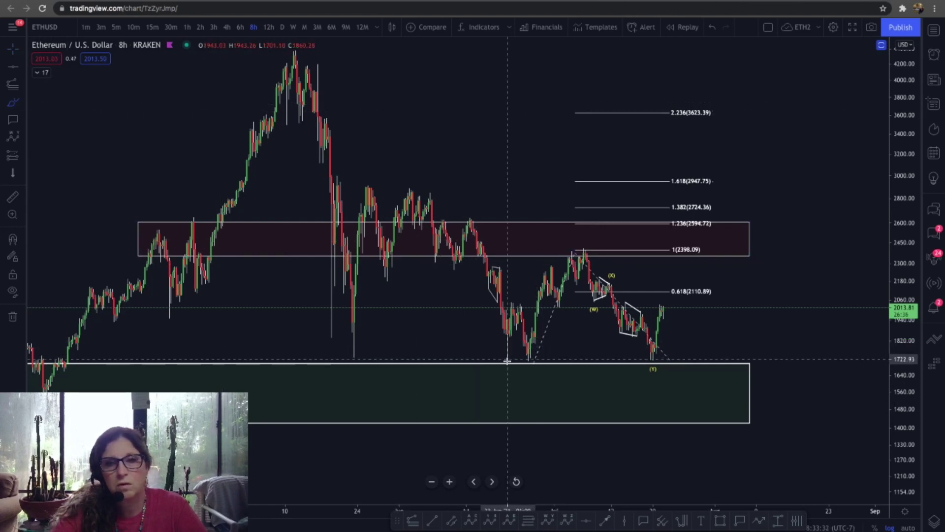
pyautogui.moveTo(507, 361)
pyautogui.mouseDown()
pyautogui.moveTo(510, 315)
pyautogui.moveTo(535, 347)
pyautogui.moveTo(577, 252)
pyautogui.moveTo(593, 295)
pyautogui.moveTo(615, 292)
pyautogui.moveTo(650, 356)
pyautogui.mouseUp()
pyautogui.click(540, 364)
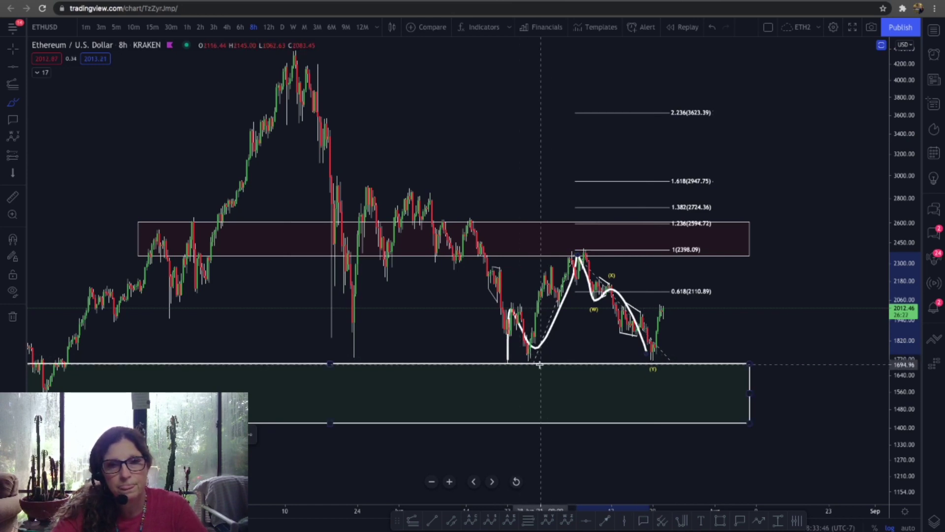
# - Brush a projected path from the (Y) low up to about 2609, through a small pullback, and on to just below the 1.618 level
pyautogui.click(651, 353)
pyautogui.moveTo(651, 354)
pyautogui.mouseDown()
pyautogui.moveTo(666, 285)
pyautogui.moveTo(689, 295)
pyautogui.moveTo(707, 287)
pyautogui.moveTo(726, 219)
pyautogui.mouseUp()
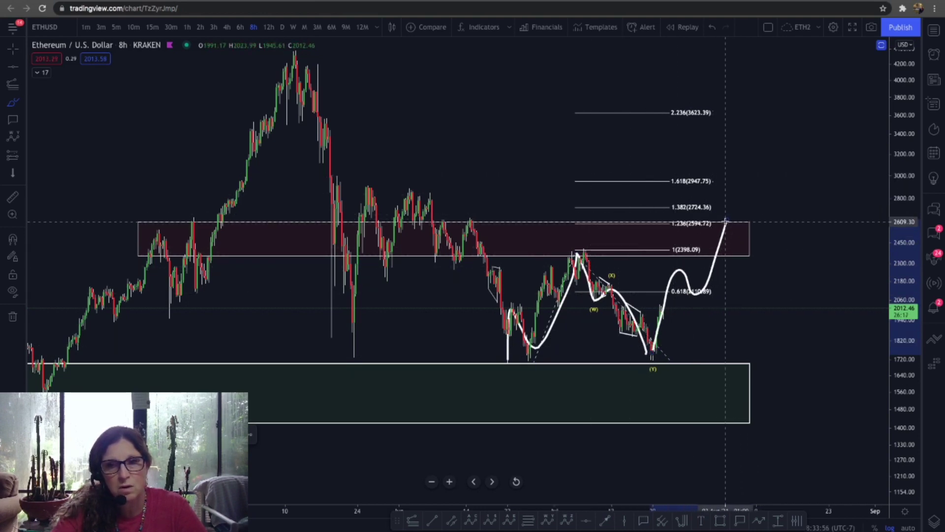
pyautogui.moveTo(726, 220)
pyautogui.mouseDown()
pyautogui.moveTo(733, 240)
pyautogui.moveTo(761, 187)
pyautogui.mouseUp()
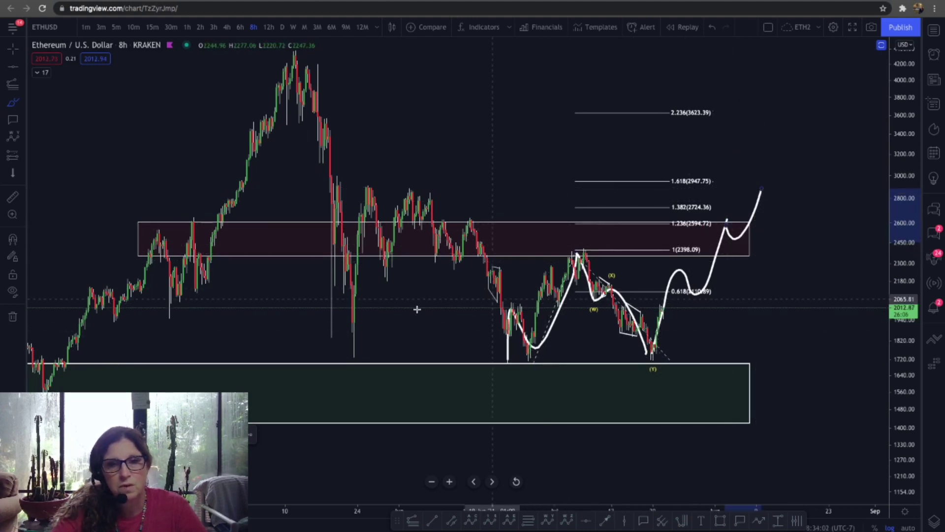
# - Brush the larger swing from the May low to the late-May high and down to the July low, handwriting A, B and C at the wave ends
pyautogui.moveTo(352, 355)
pyautogui.mouseDown()
pyautogui.moveTo(364, 154)
pyautogui.moveTo(654, 347)
pyautogui.mouseUp()
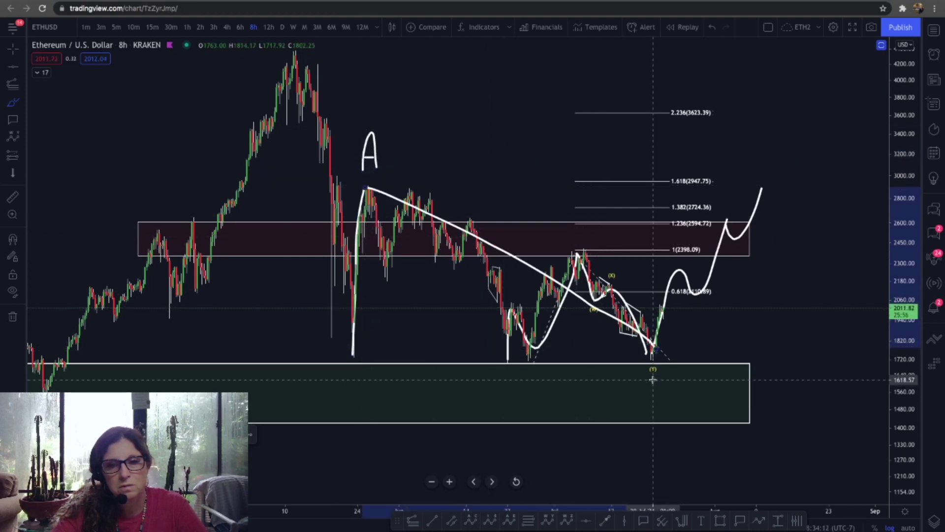
pyautogui.moveTo(653, 381); pyautogui.dragTo(656, 408)
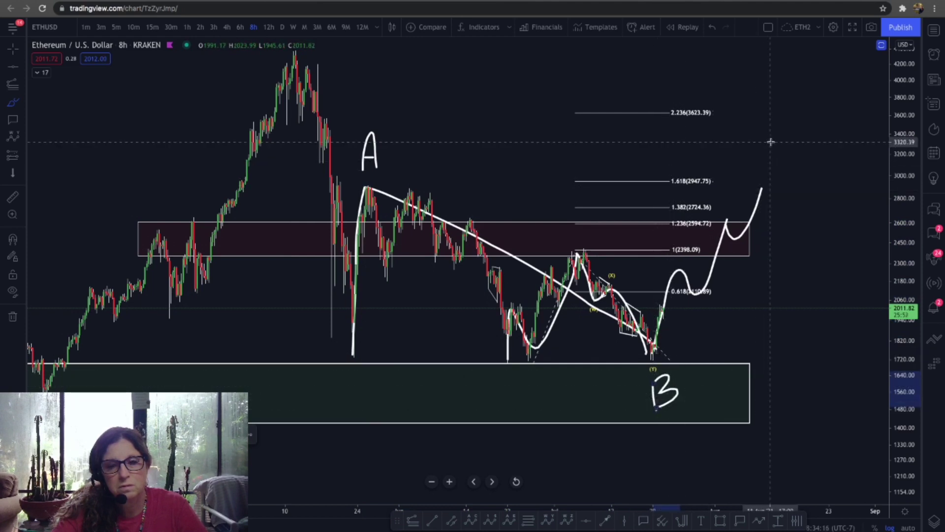
pyautogui.moveTo(770, 143)
pyautogui.mouseDown()
pyautogui.moveTo(749, 148)
pyautogui.moveTo(776, 167)
pyautogui.mouseUp()
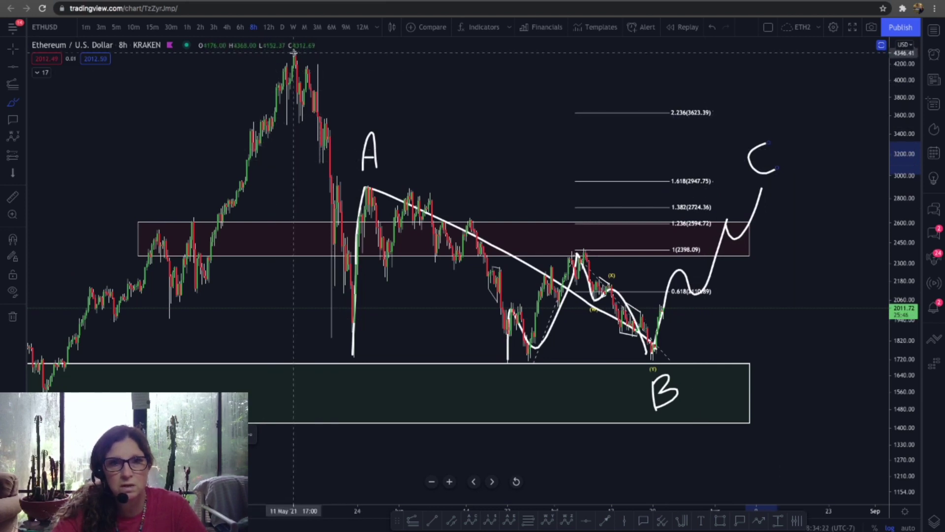
# - Brush the drop from the May high to the May low and a projected fall from the end of wave C to about 1415
pyautogui.moveTo(294, 53)
pyautogui.mouseDown()
pyautogui.moveTo(352, 288)
pyautogui.moveTo(354, 348)
pyautogui.mouseUp()
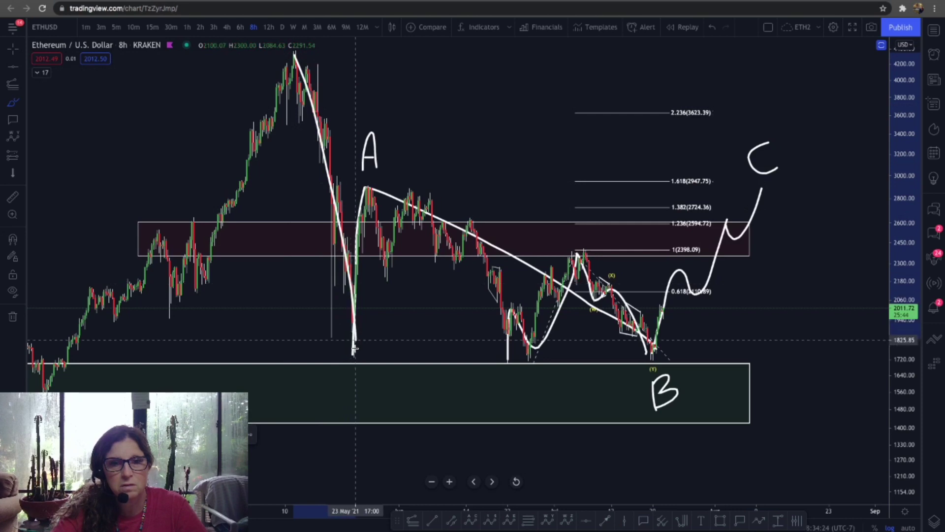
pyautogui.click(762, 190)
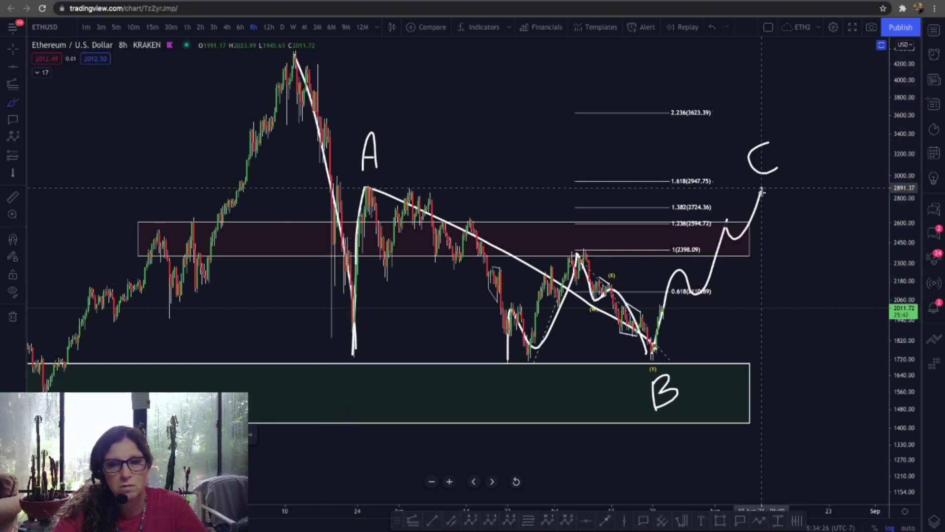
pyautogui.moveTo(762, 189)
pyautogui.mouseDown()
pyautogui.moveTo(791, 295)
pyautogui.moveTo(808, 423)
pyautogui.mouseUp()
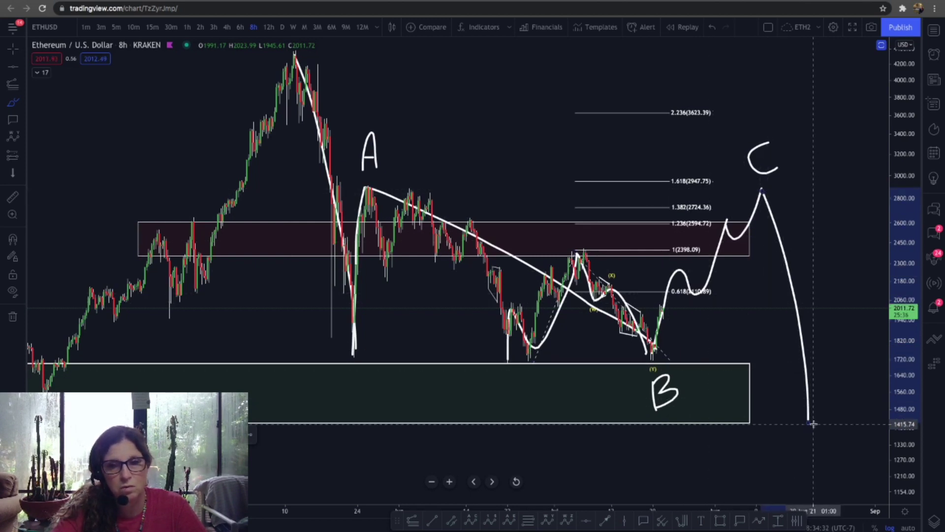
# - Undo the brush strokes and A, B, C labels back to the stroke rising from the June low to the July high
pyautogui.click(712, 29)
pyautogui.click(713, 29)
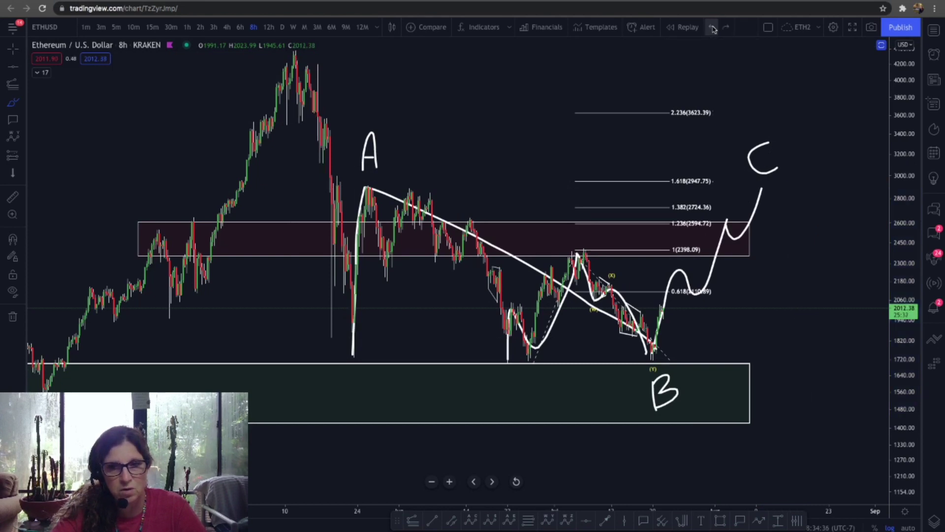
pyautogui.click(713, 29)
pyautogui.click(713, 29)
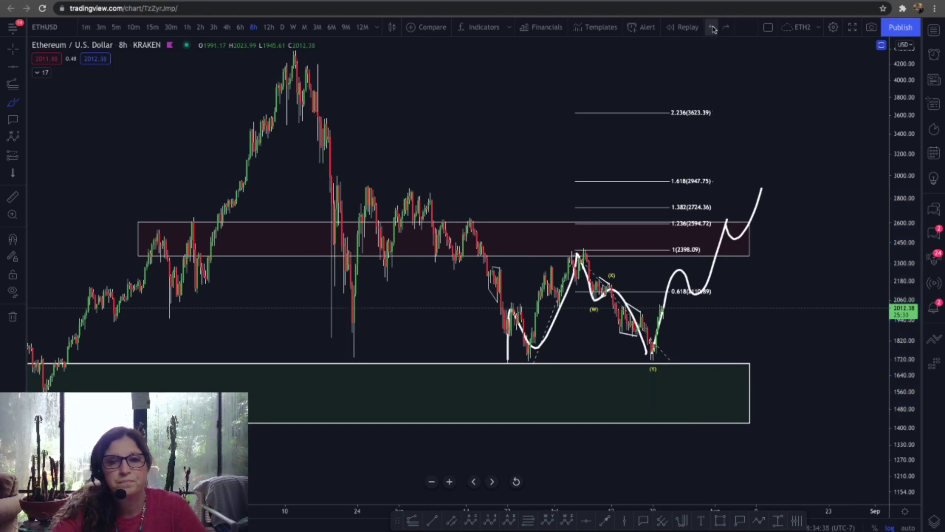
pyautogui.click(712, 29)
pyautogui.click(713, 29)
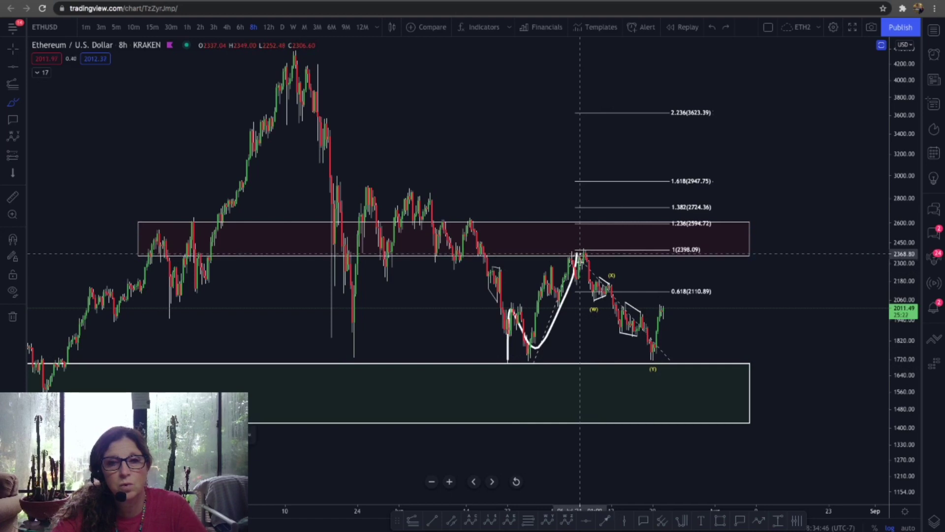
# - Brush an alternative path from the July high to a handwritten W, up to B at about 2280 and down to C in the green zone
pyautogui.moveTo(580, 253)
pyautogui.mouseDown()
pyautogui.moveTo(594, 301)
pyautogui.moveTo(612, 283)
pyautogui.moveTo(649, 355)
pyautogui.moveTo(646, 406)
pyautogui.moveTo(657, 406)
pyautogui.moveTo(663, 379)
pyautogui.moveTo(668, 297)
pyautogui.moveTo(679, 323)
pyautogui.moveTo(697, 266)
pyautogui.mouseUp()
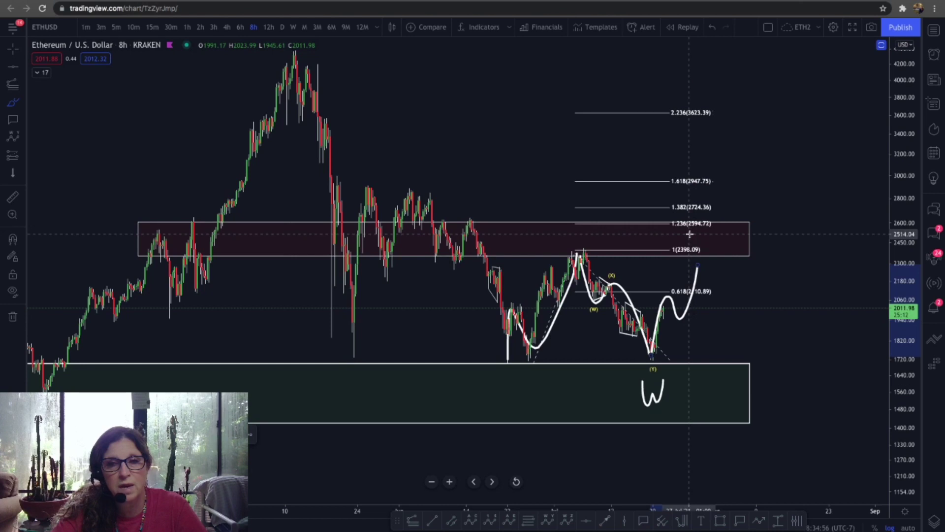
pyautogui.moveTo(689, 235)
pyautogui.mouseDown()
pyautogui.moveTo(702, 339)
pyautogui.moveTo(733, 373)
pyautogui.moveTo(744, 364)
pyautogui.moveTo(762, 389)
pyautogui.moveTo(754, 423)
pyautogui.moveTo(779, 435)
pyautogui.mouseUp()
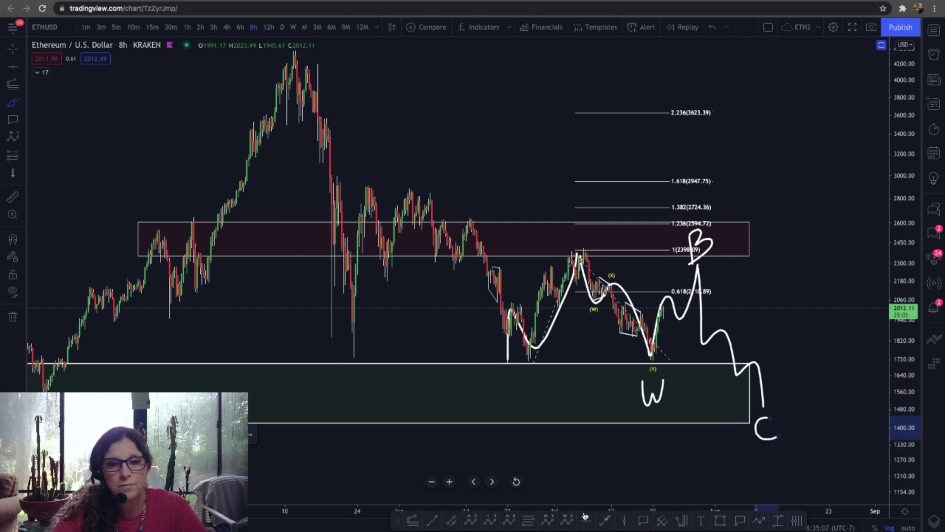
# - Draw a Fib Retracement from the June low at about 1702.55 up to the July high at about 2400.73
pyautogui.click(528, 520)
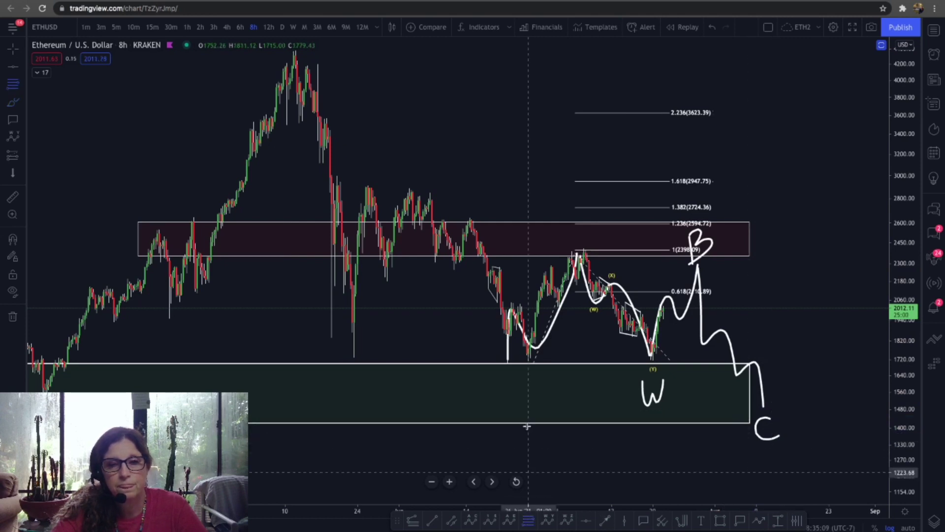
pyautogui.click(519, 363)
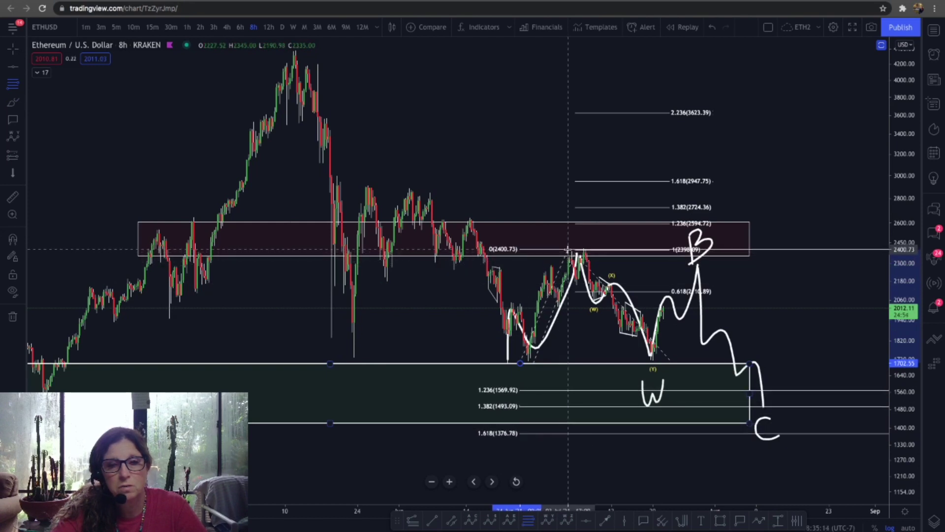
pyautogui.click(567, 249)
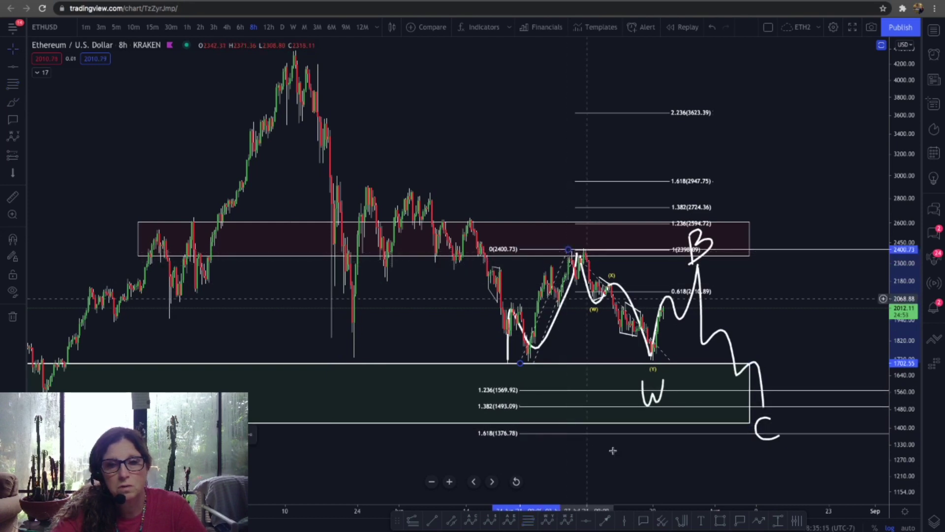
# - Box the 1.236 and 1.382 level labels with a rectangle and draw an arrow from wave C at about 1500 up to about 2819
pyautogui.click(720, 521)
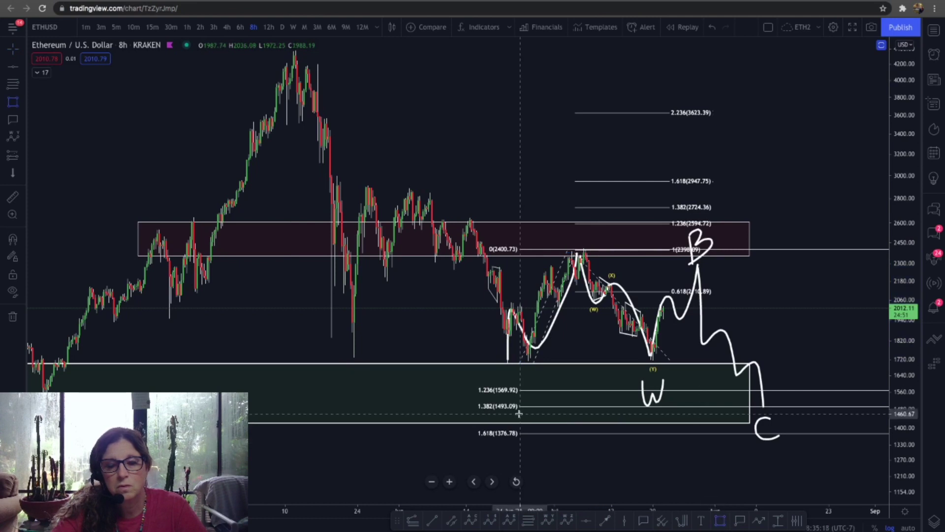
pyautogui.click(468, 383)
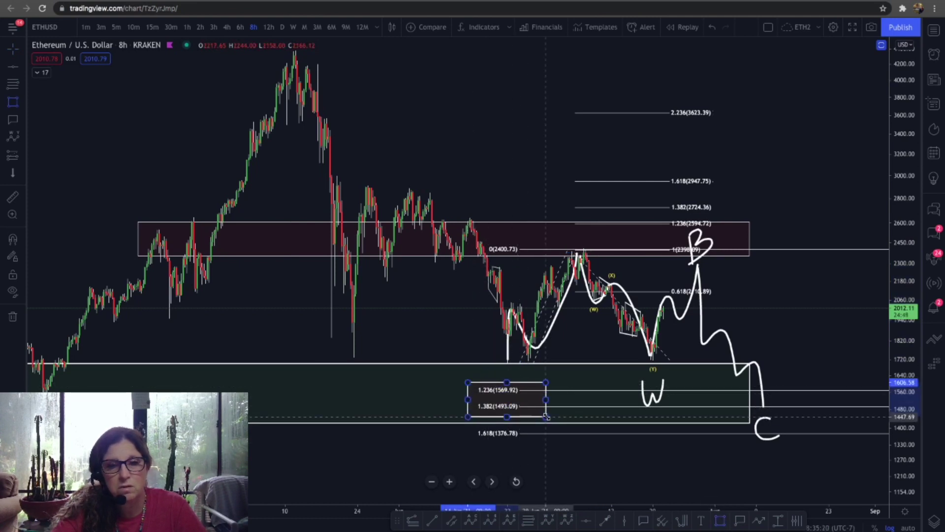
pyautogui.click(546, 416)
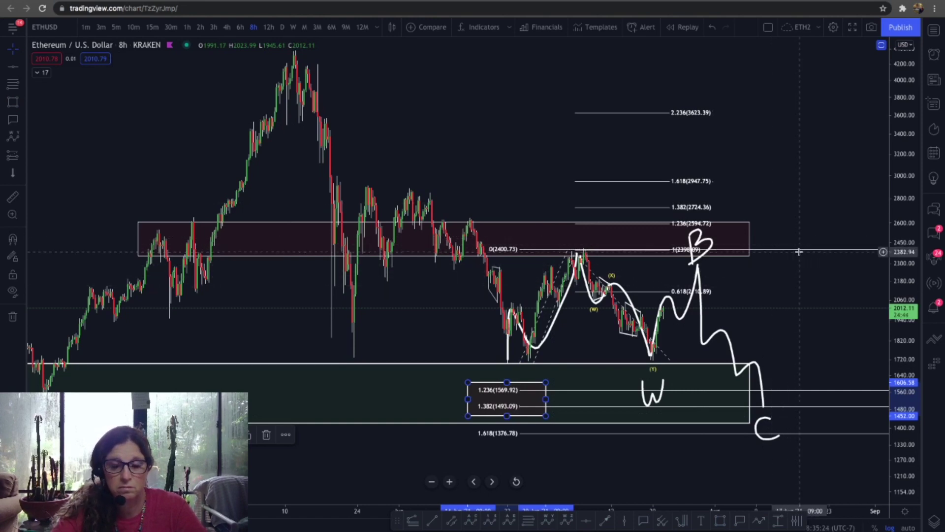
pyautogui.click(606, 521)
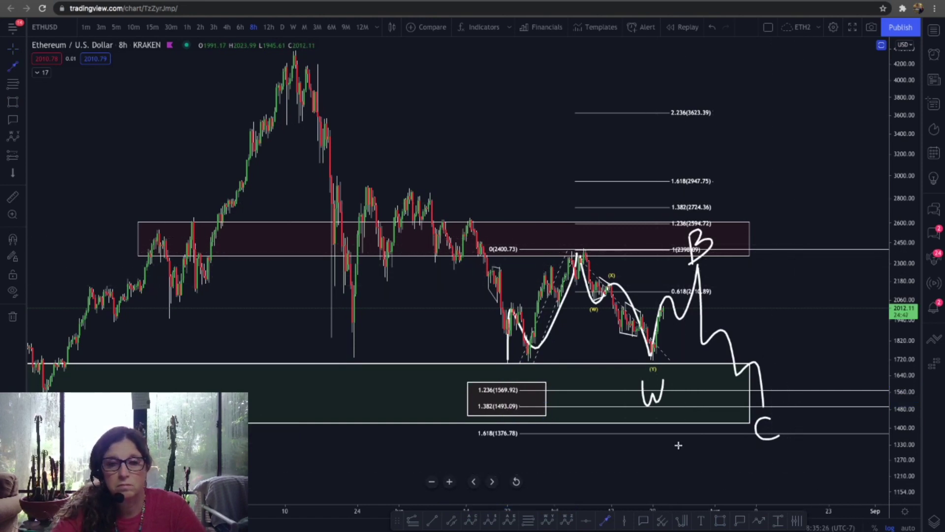
pyautogui.moveTo(787, 329); pyautogui.dragTo(825, 197)
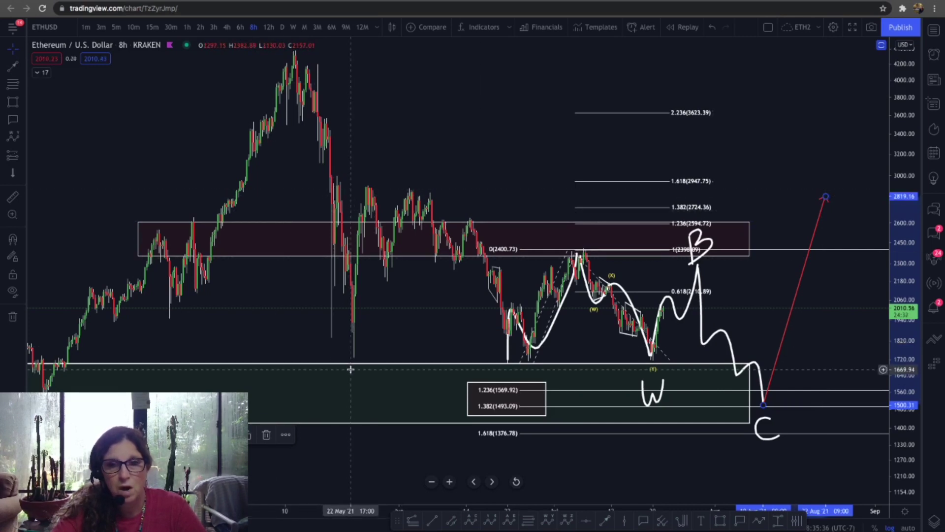
# - Undo the arrow, rectangle, Fib Retracement and the brushed W, B, C path back to the July high
pyautogui.click(710, 28)
pyautogui.click(710, 29)
pyautogui.click(711, 29)
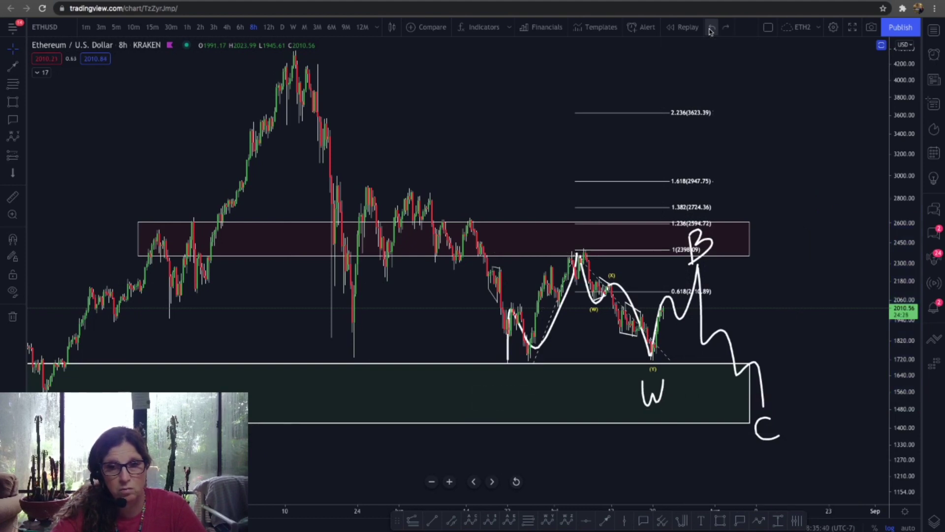
pyautogui.click(710, 29)
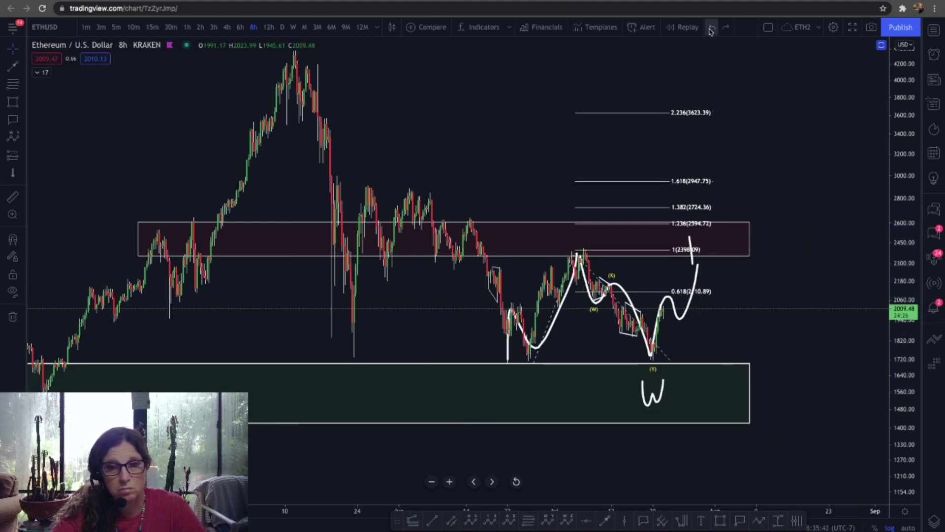
pyautogui.click(710, 28)
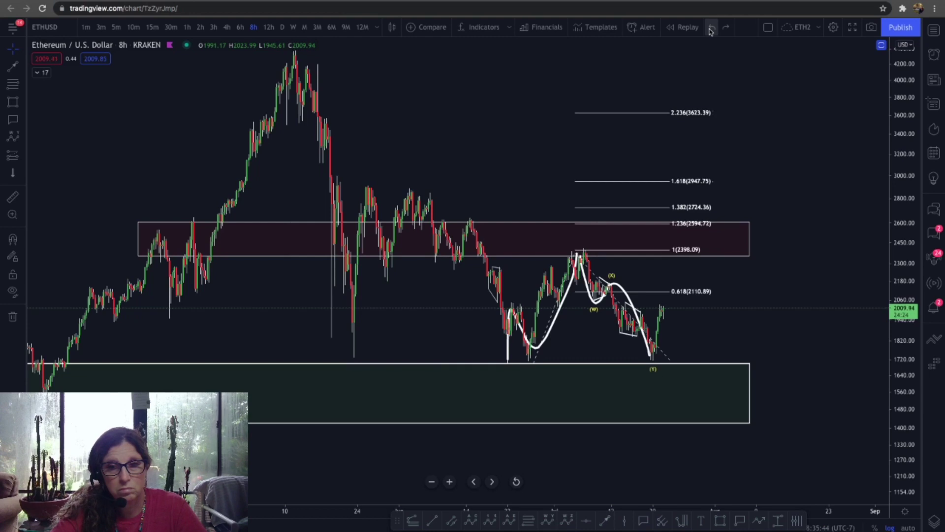
pyautogui.click(710, 28)
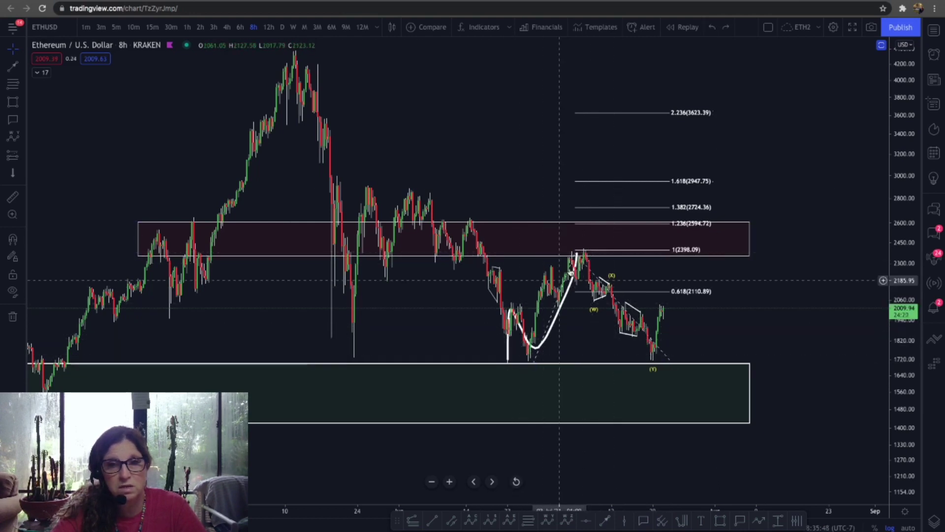
# - Draw a trend line from near the (Y) low at about 1746 up to about 2870
pyautogui.click(433, 520)
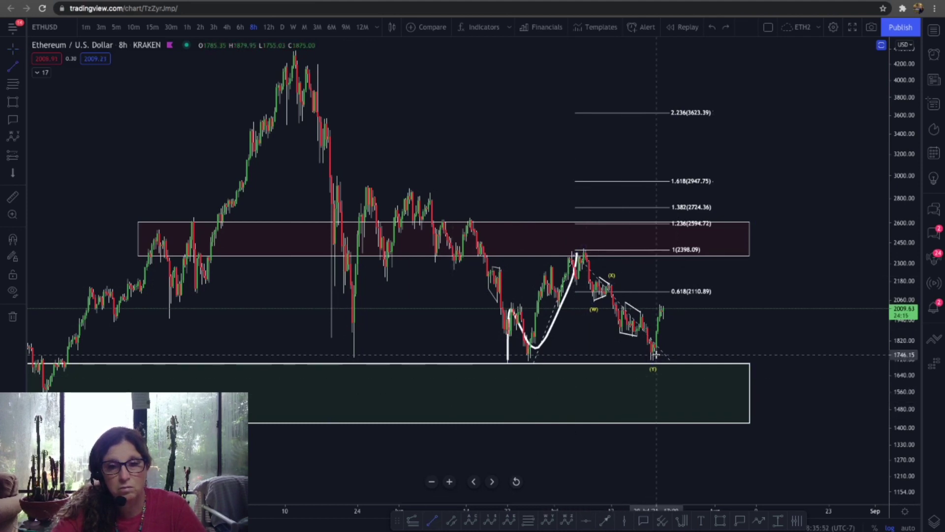
pyautogui.moveTo(656, 354); pyautogui.dragTo(719, 191)
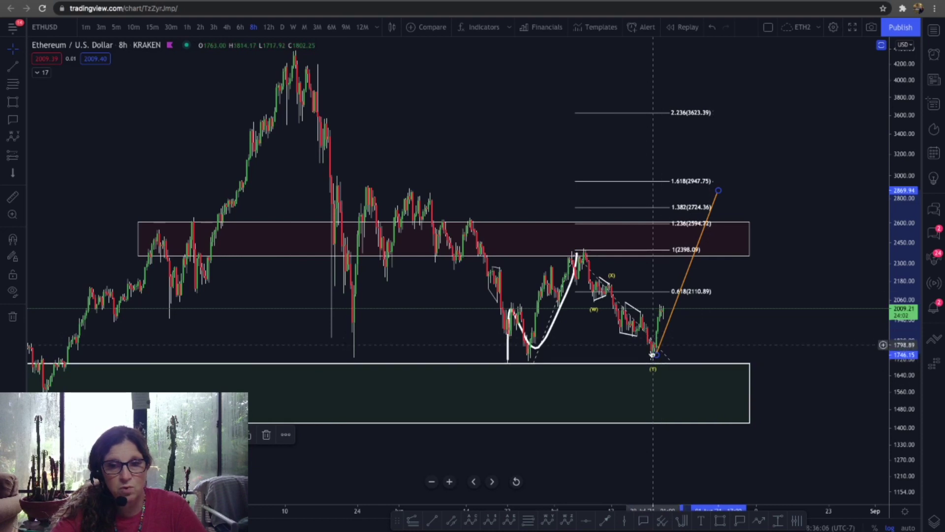
# - Fit the price scale to the recent candles and set the chart to the 30-minute interval
pyautogui.click(152, 27)
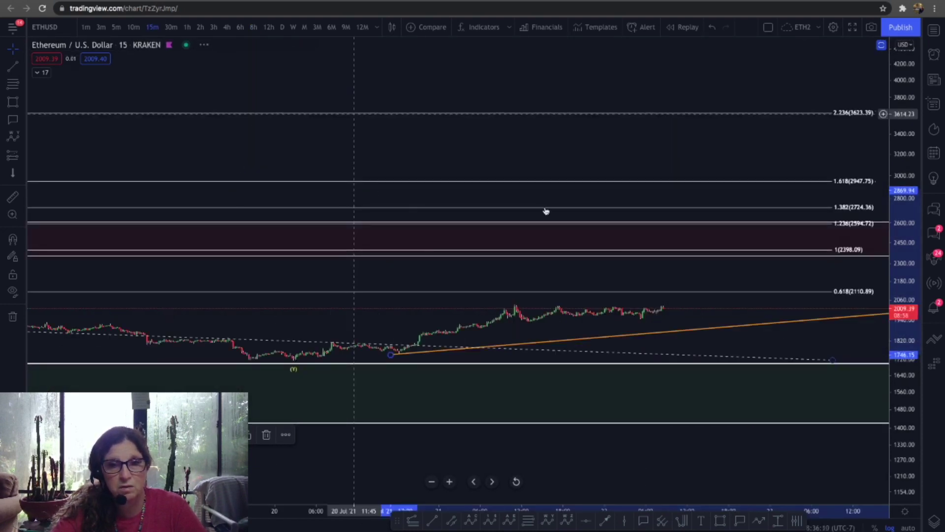
pyautogui.doubleClick(906, 324)
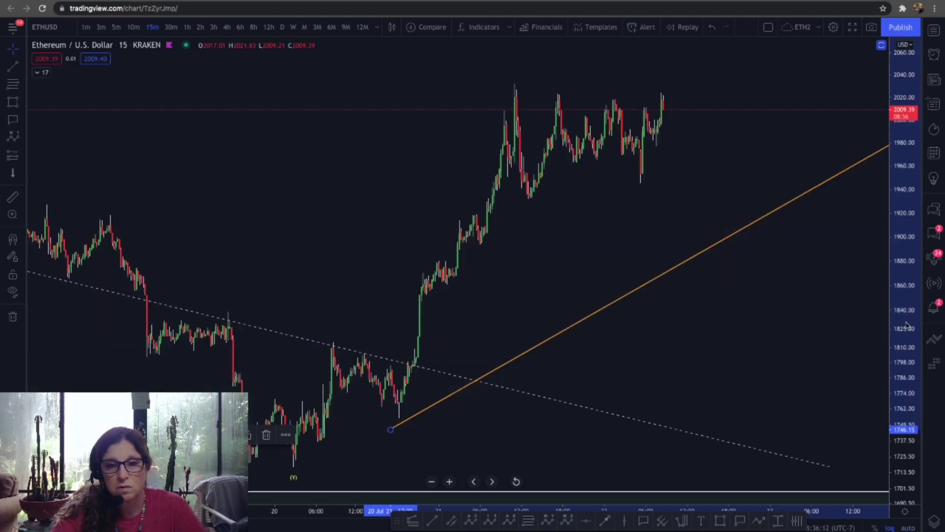
pyautogui.click(172, 28)
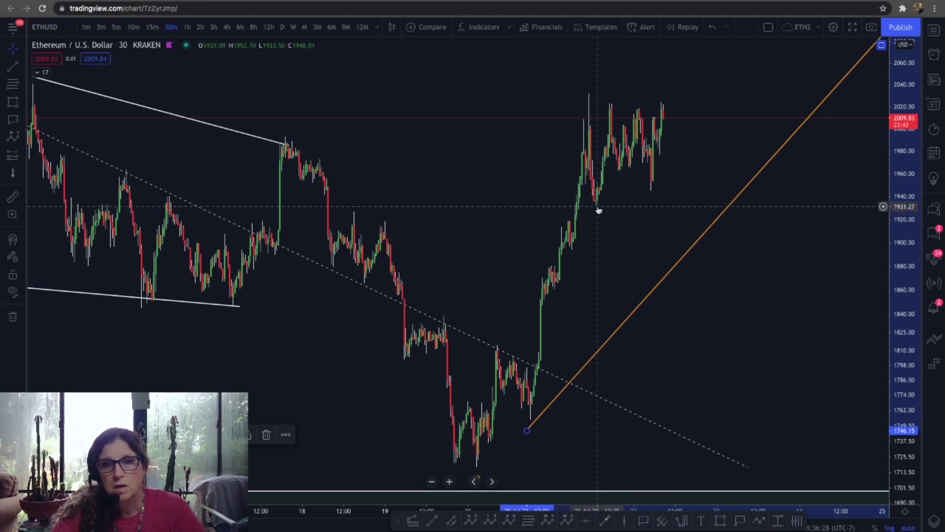
# - Draw a Fib Retracement from about 1718.71 near the (Y) low up to the recent swing high at about 2032.29
pyautogui.click(527, 521)
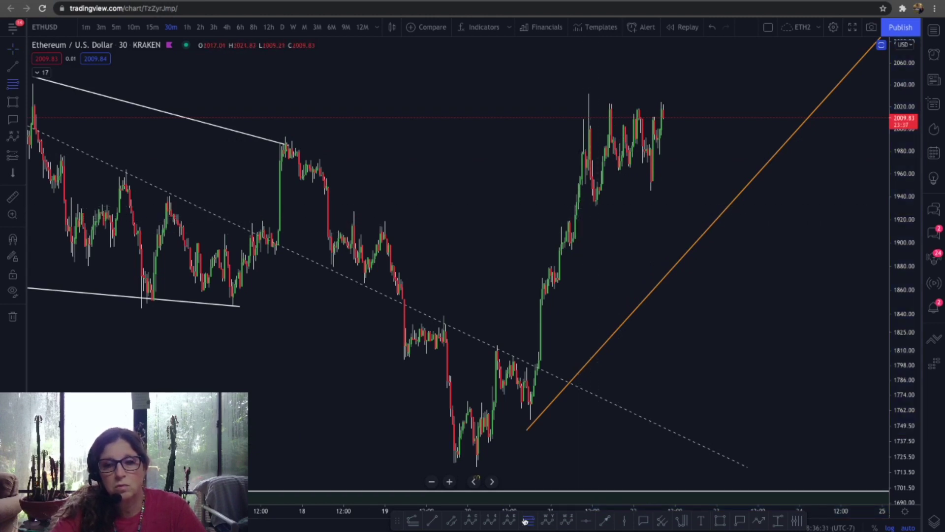
pyautogui.click(516, 464)
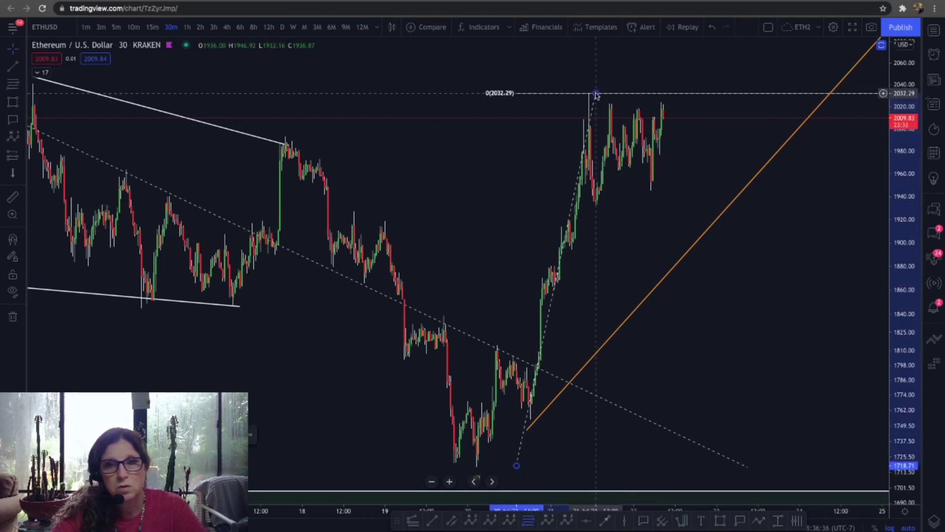
pyautogui.click(595, 93)
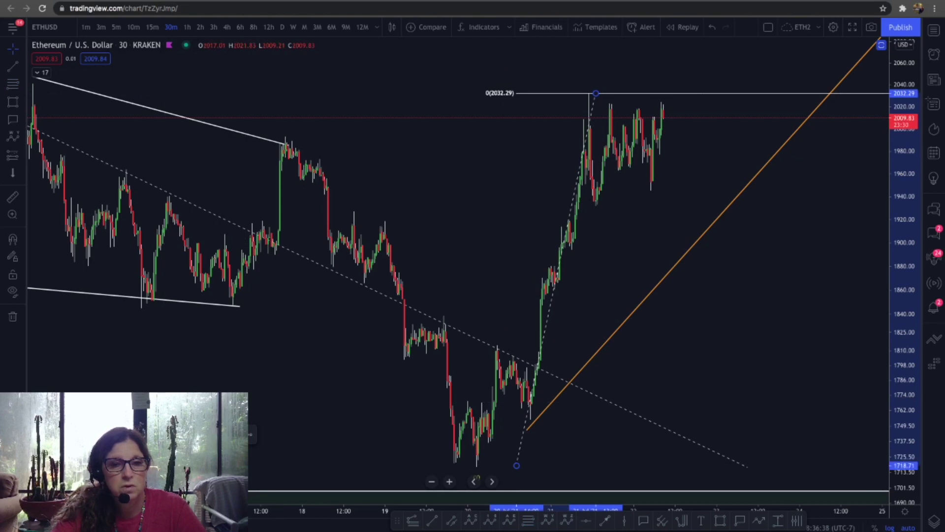
# - Apply the default settings to the Fib Retracement so it uses the 0, 0.236, 0.382, 0.5, 0.618 and 0.786 levels
pyautogui.doubleClick(595, 93)
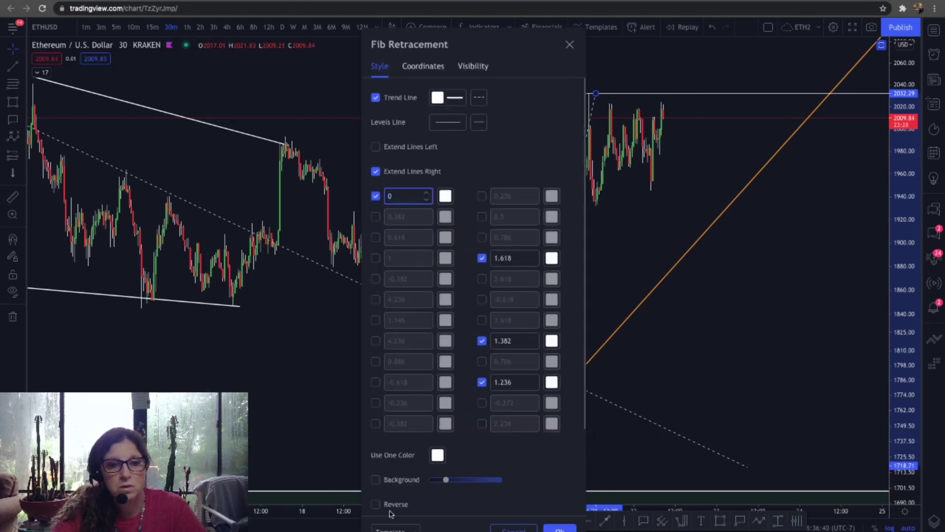
pyautogui.click(393, 529)
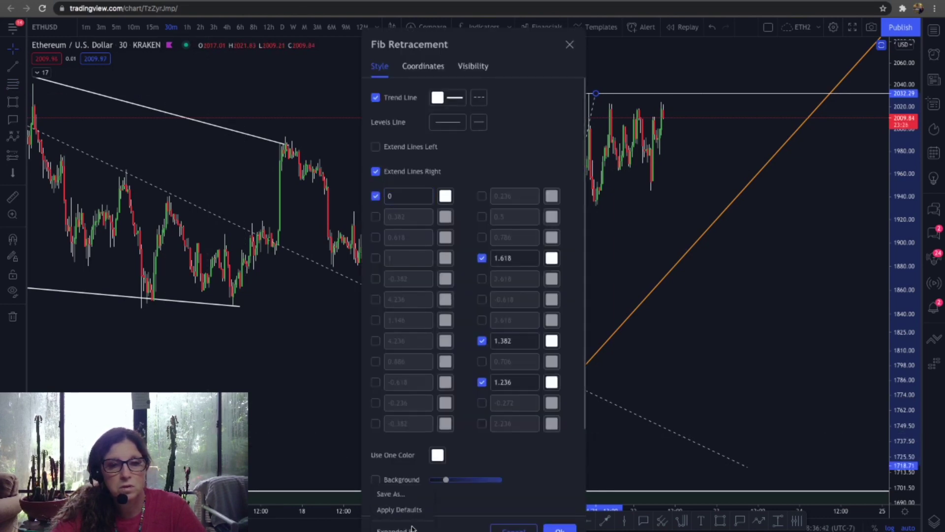
pyautogui.click(399, 509)
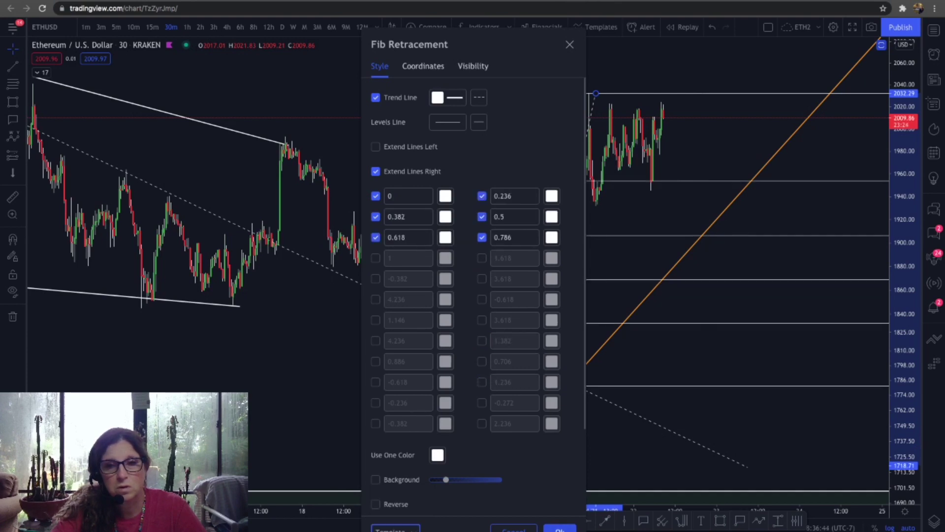
pyautogui.click(560, 529)
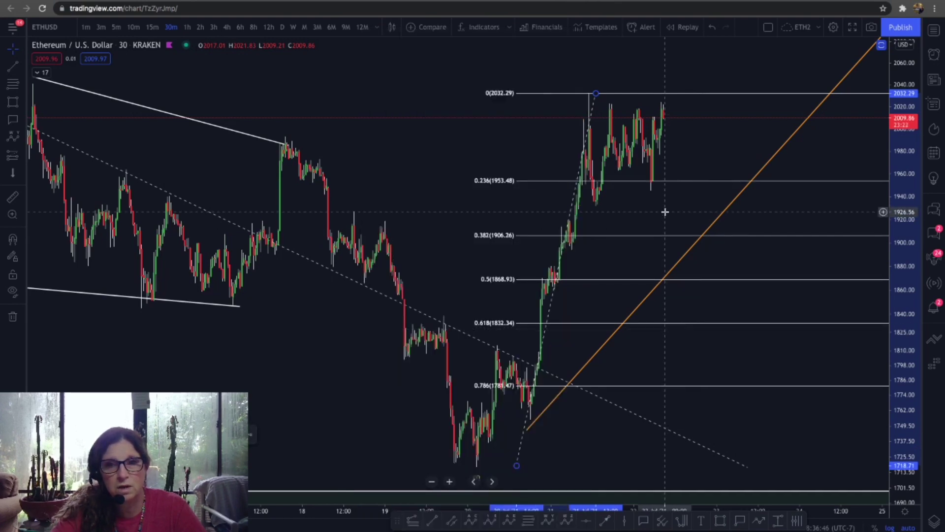
# - Draw a trend-based Fib extension from the swing high at about 2032.29 to the pullback low at about 1932.12 and back up to about 2024
pyautogui.click(413, 519)
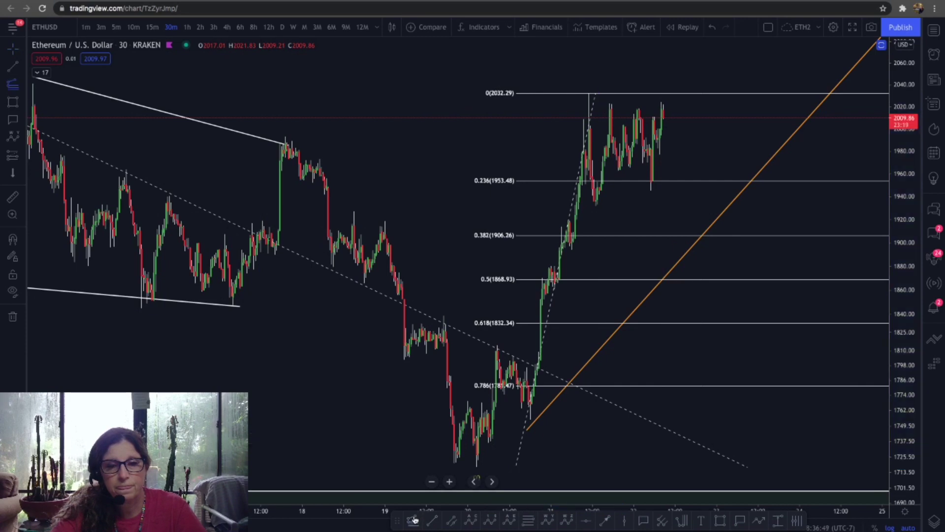
pyautogui.click(592, 93)
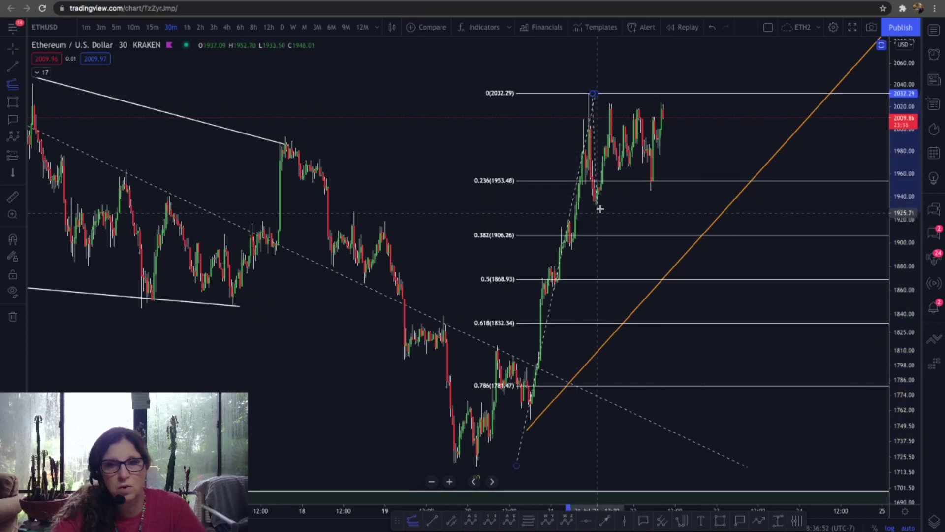
pyautogui.click(600, 205)
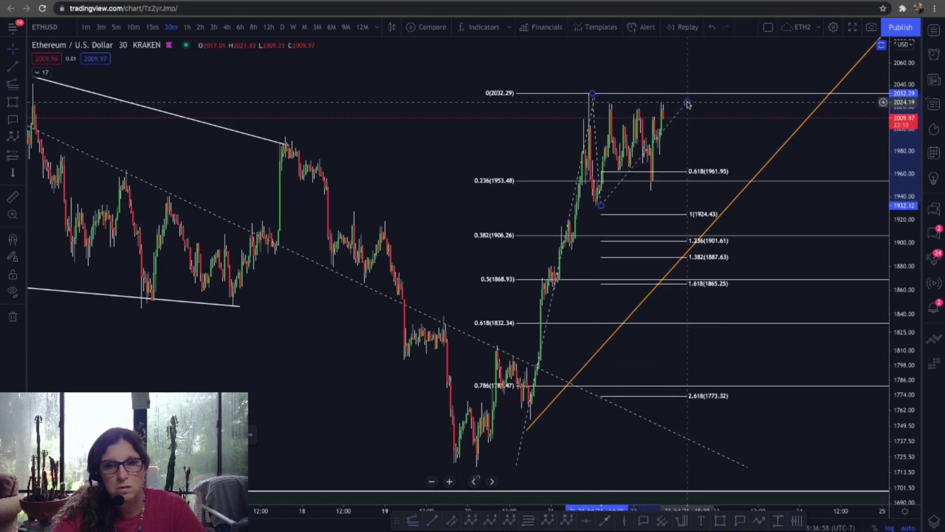
# - Raise the end point of the trend-based Fib extension to about 2030.49
pyautogui.click(687, 103)
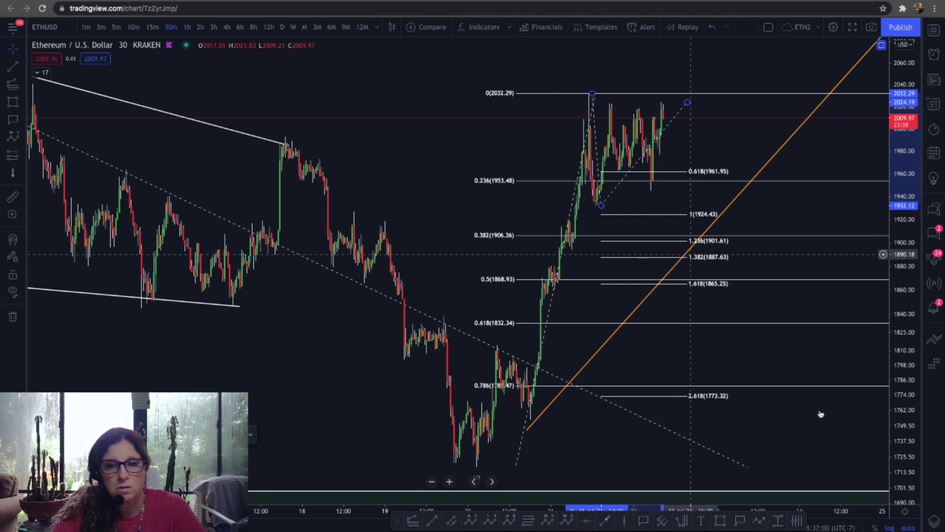
pyautogui.click(890, 527)
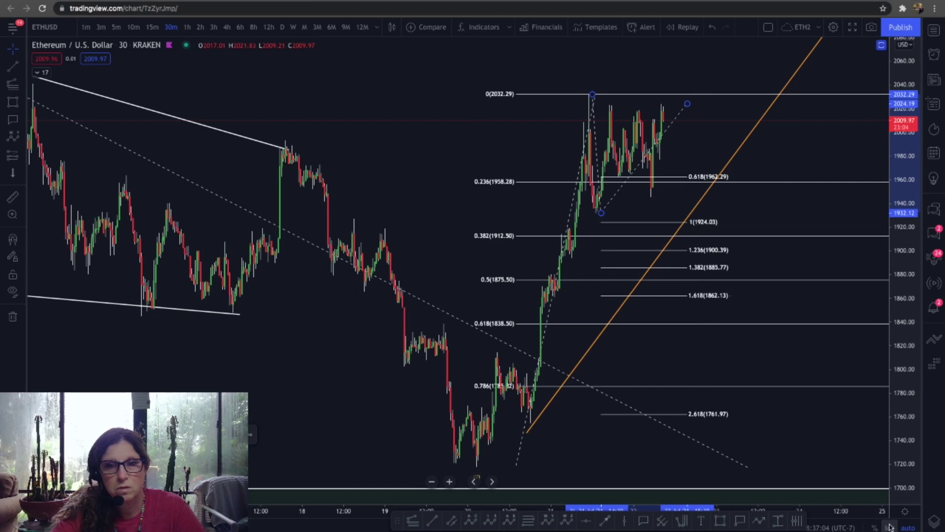
pyautogui.click(891, 527)
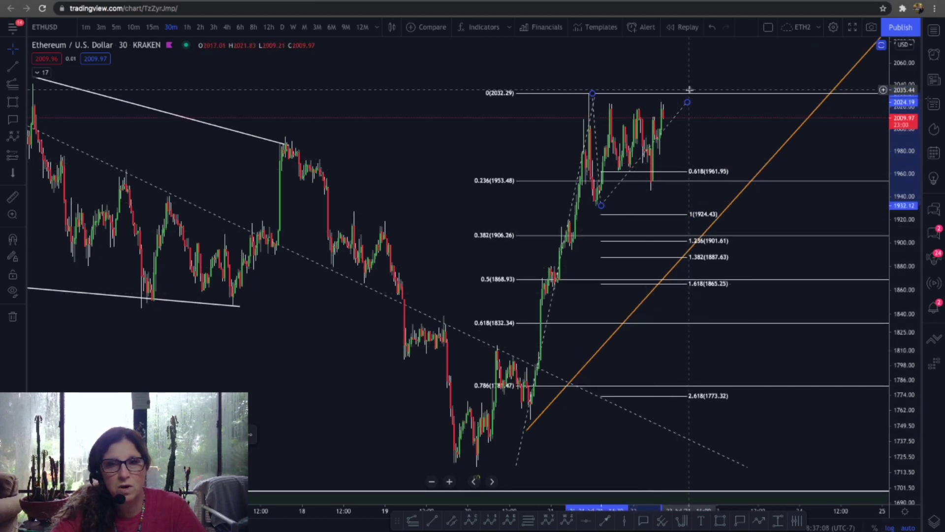
pyautogui.moveTo(688, 102); pyautogui.dragTo(689, 97)
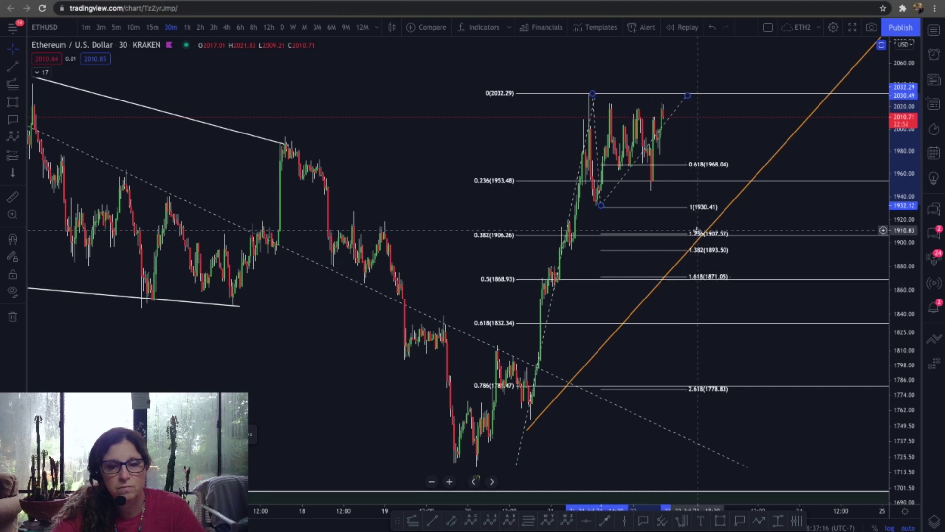
# - Draw a rectangle from about 1912.52 down to about 1900.27 around the 1.236 extension and 0.382 retracement levels
pyautogui.click(721, 520)
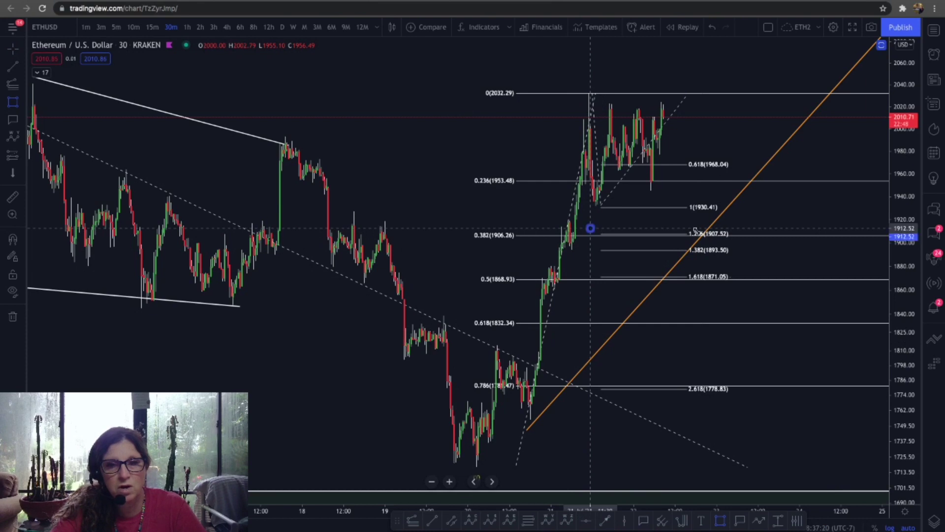
pyautogui.moveTo(590, 228); pyautogui.dragTo(749, 242)
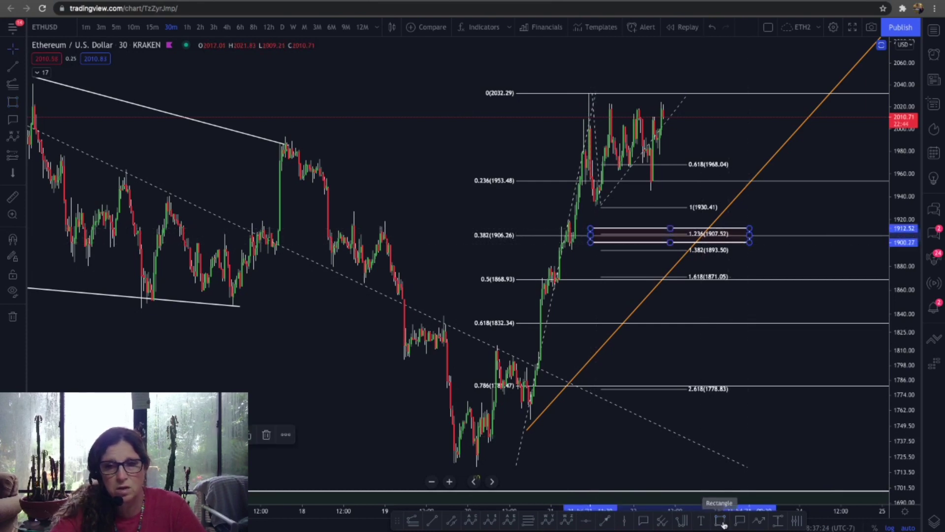
pyautogui.click(596, 269)
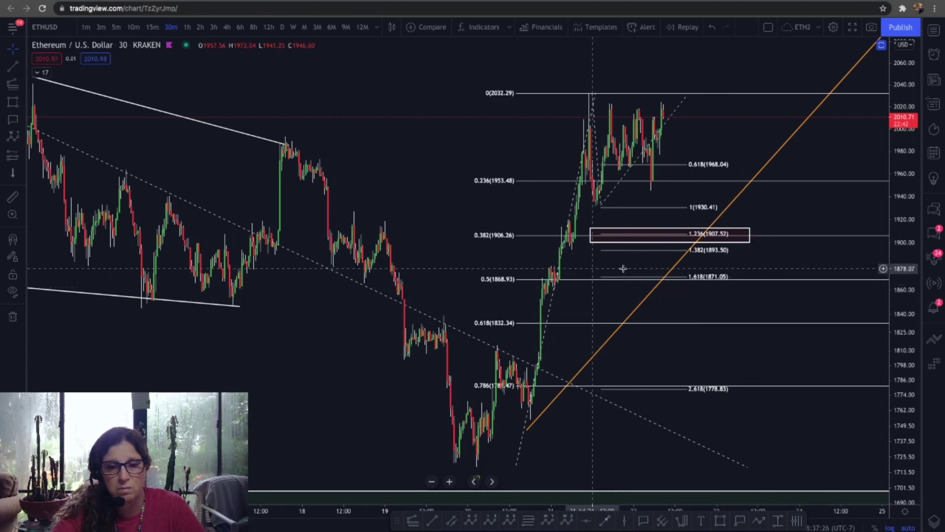
# - Draw a rectangle with its upper edge at about 1874.74 around the 1.618 extension and 0.5 retracement levels, and delete it
pyautogui.hscroll(-5, 622, 268)
pyautogui.hscroll(5, 633, 279)
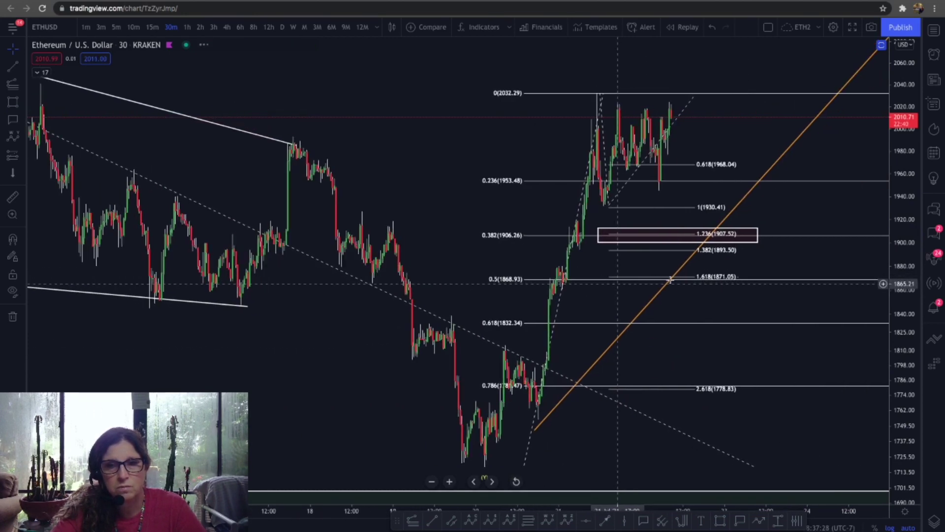
pyautogui.click(719, 521)
pyautogui.moveTo(598, 272)
pyautogui.mouseDown()
pyautogui.moveTo(748, 276)
pyautogui.moveTo(764, 287)
pyautogui.mouseUp()
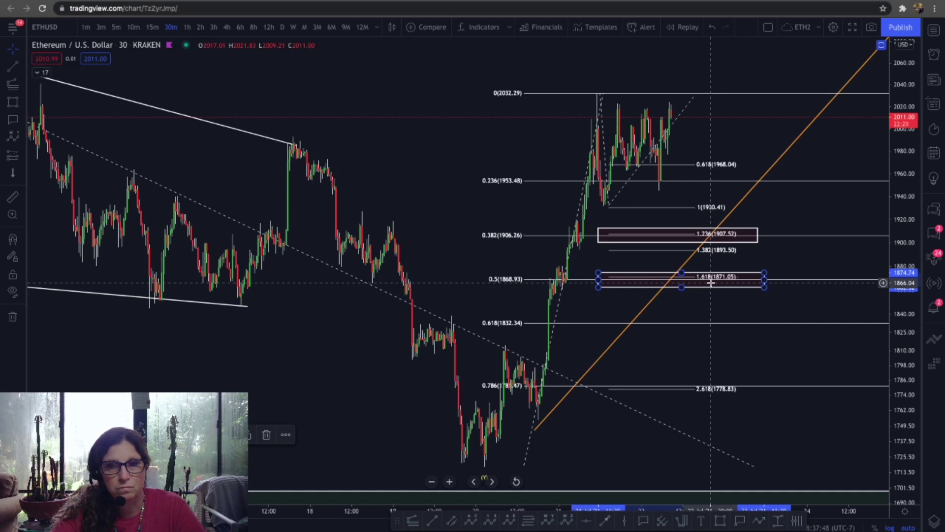
pyautogui.click(266, 435)
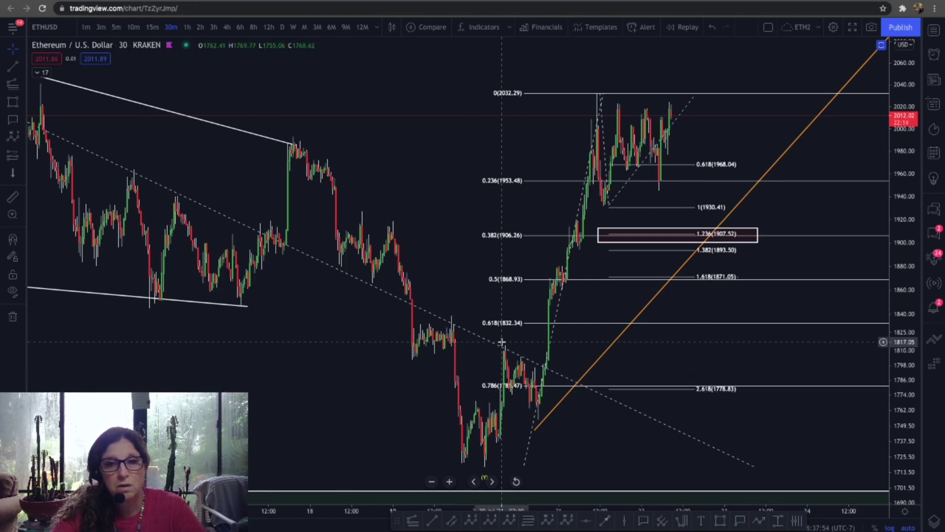
# - Delete the rectangle around the 1.236 extension level and the Fib Retracement, keeping the trend-based Fib extension
pyautogui.click(623, 242)
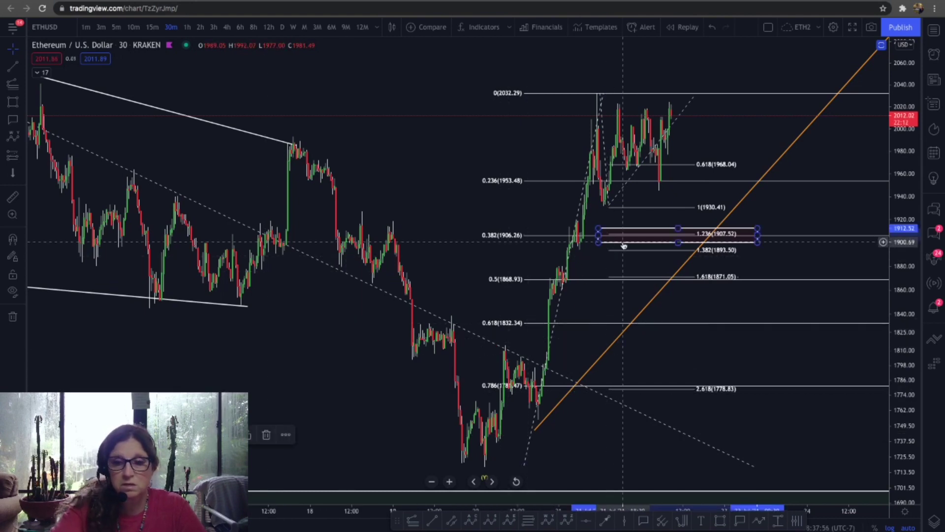
pyautogui.press('Delete')
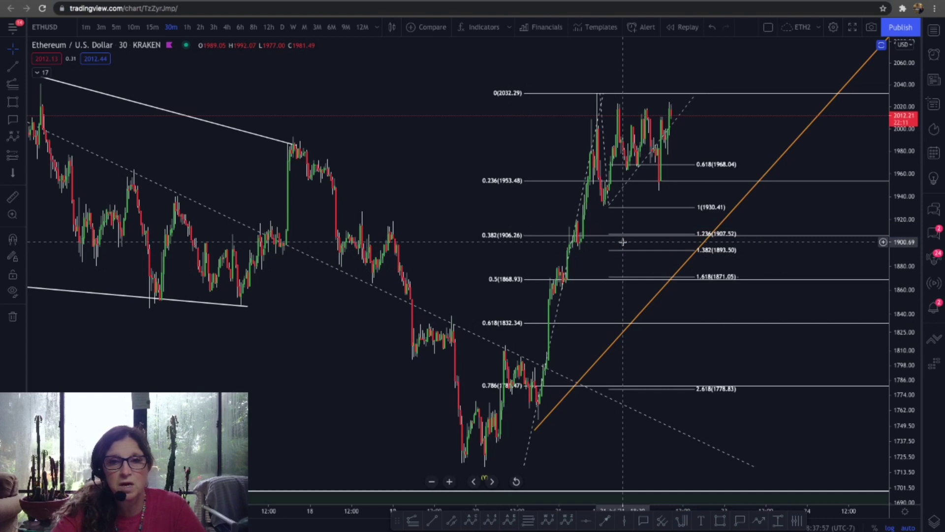
pyautogui.click(529, 239)
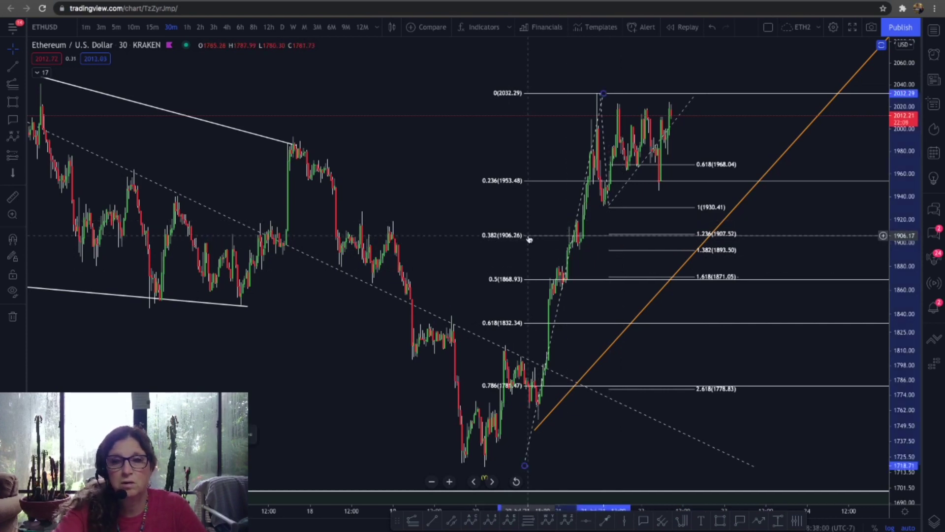
pyautogui.press('Delete')
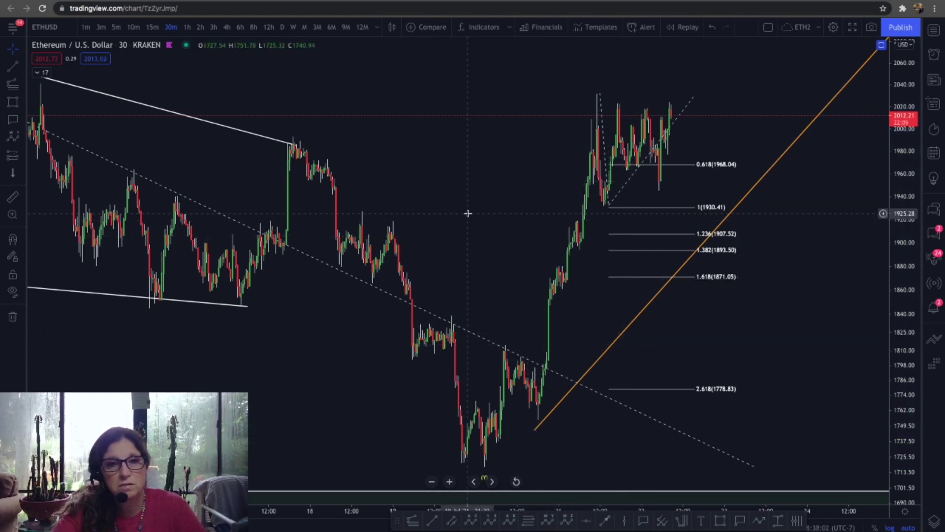
# - View the Ethereum chart on the 4-hour interval and set it to the 8-hour interval
pyautogui.click(226, 28)
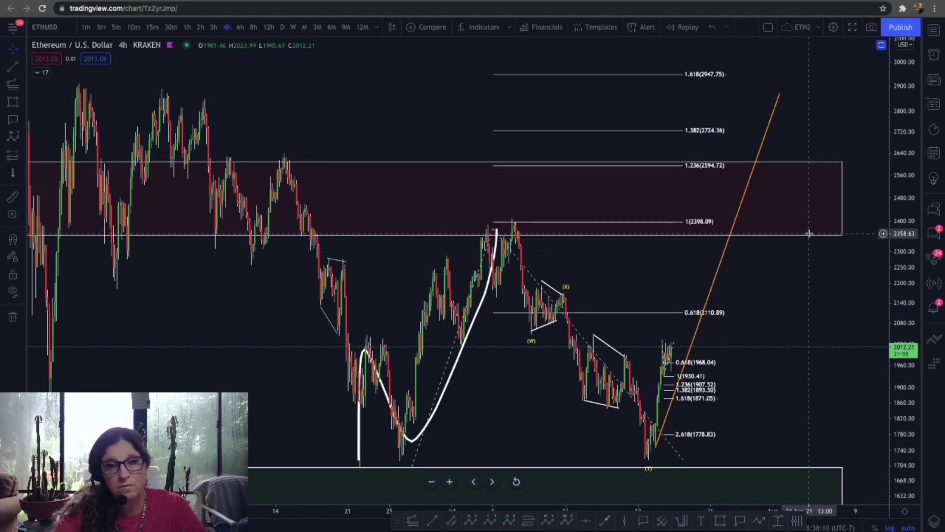
pyautogui.click(254, 27)
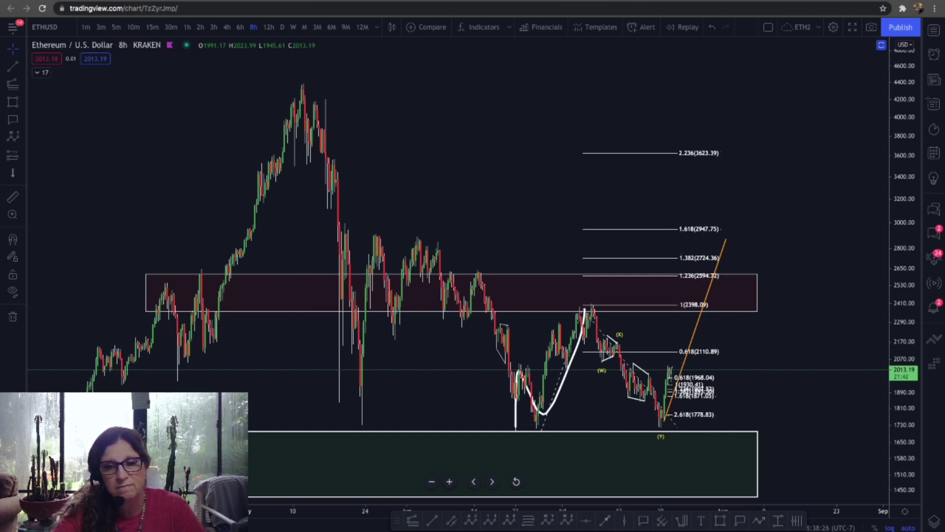
pyautogui.click(852, 526)
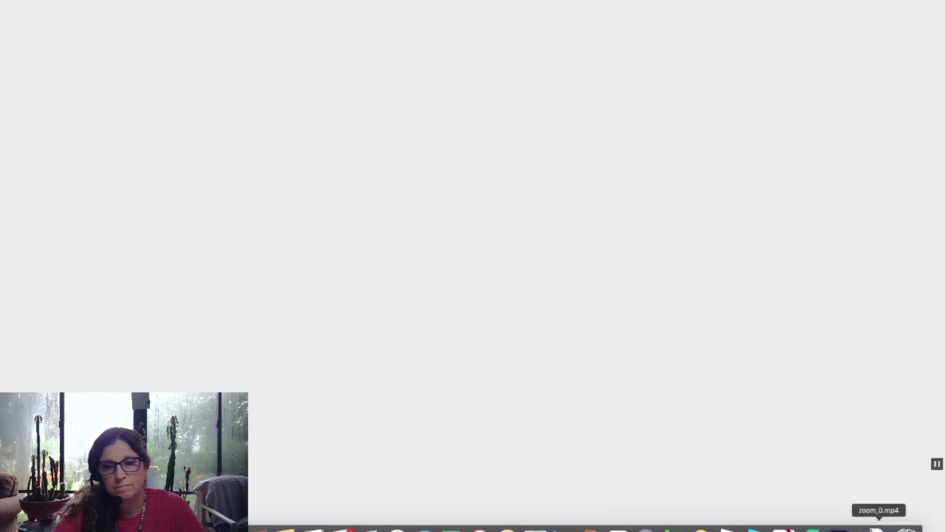